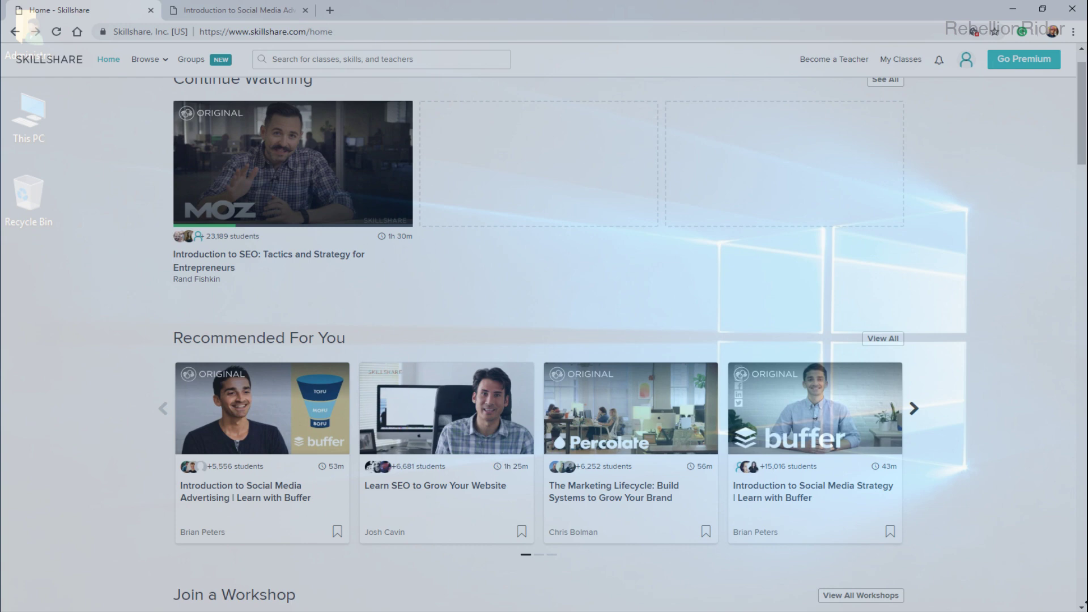
Step: Scroll down through the Skillshare class listings
scroll(544, 340, "down", 2)
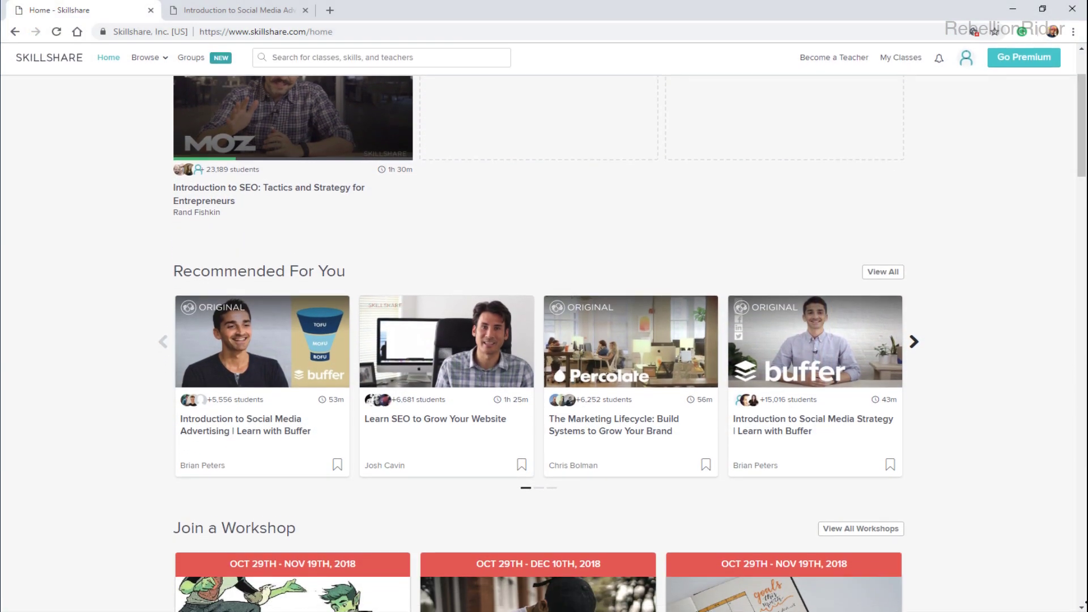
scroll(544, 339, "down", 3)
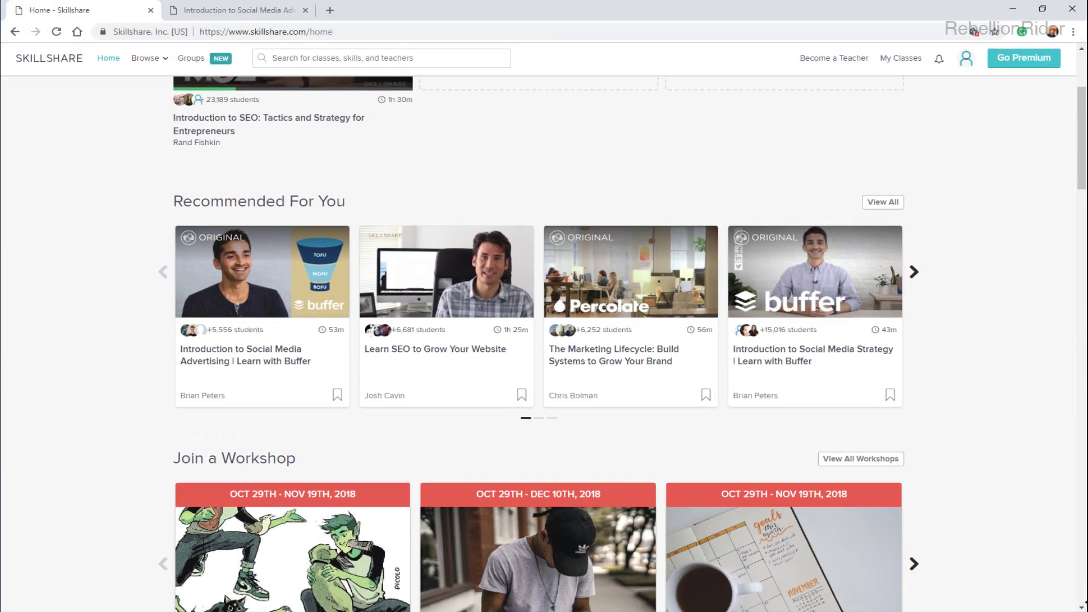
scroll(544, 340, "down", 3)
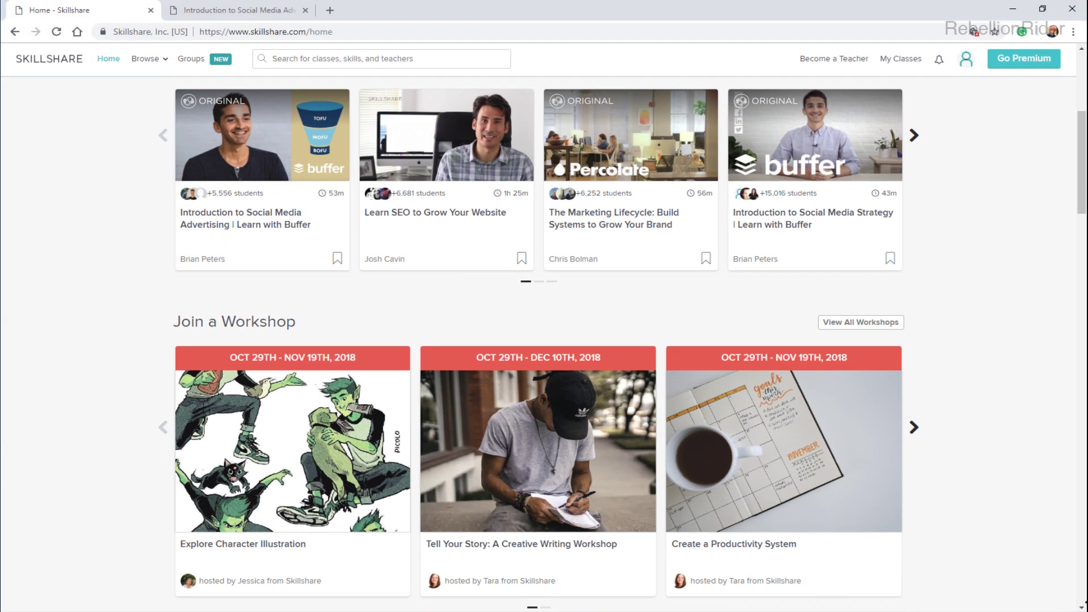
scroll(544, 340, "down", 3)
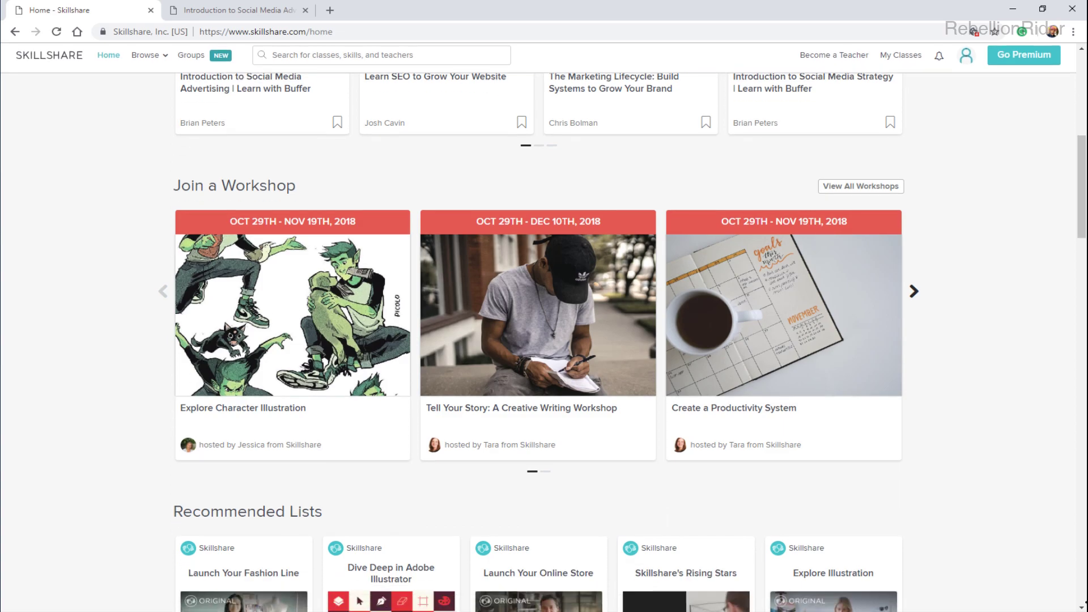
scroll(544, 340, "down", 1)
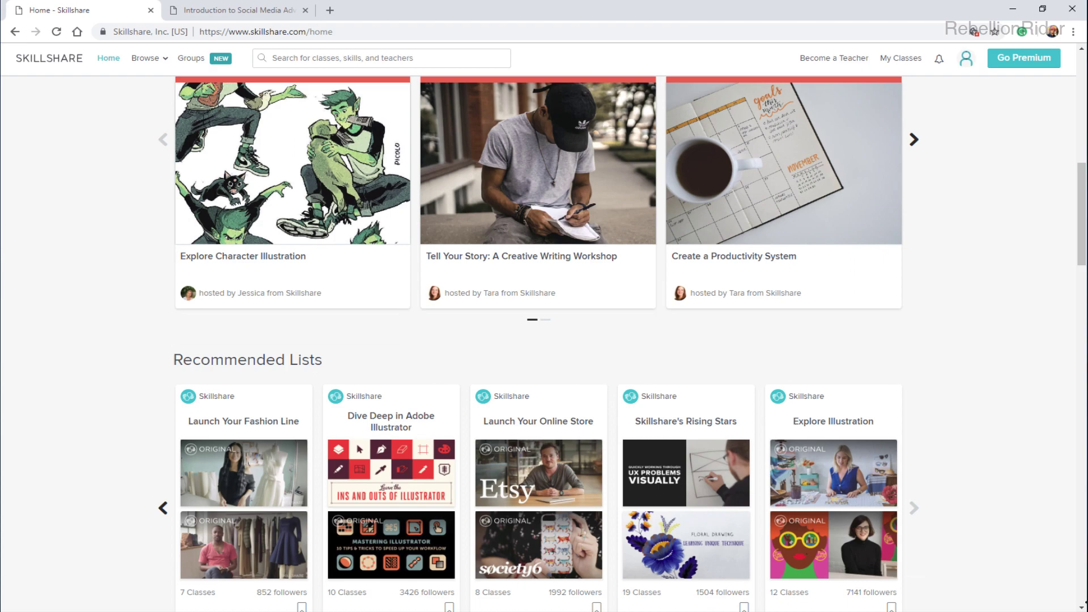
scroll(544, 340, "down", 3)
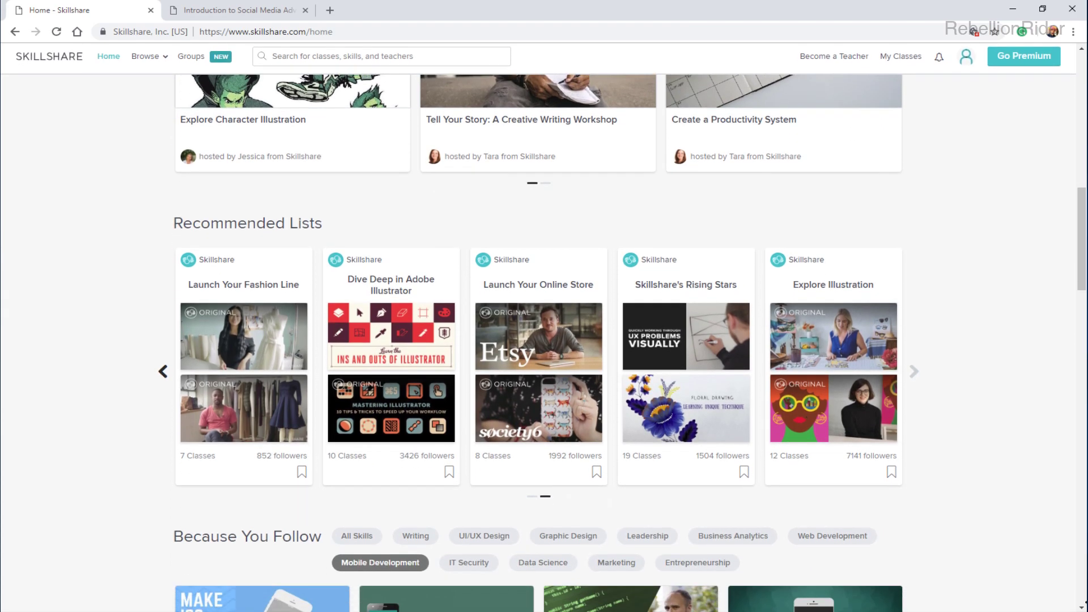
scroll(544, 340, "down", 2)
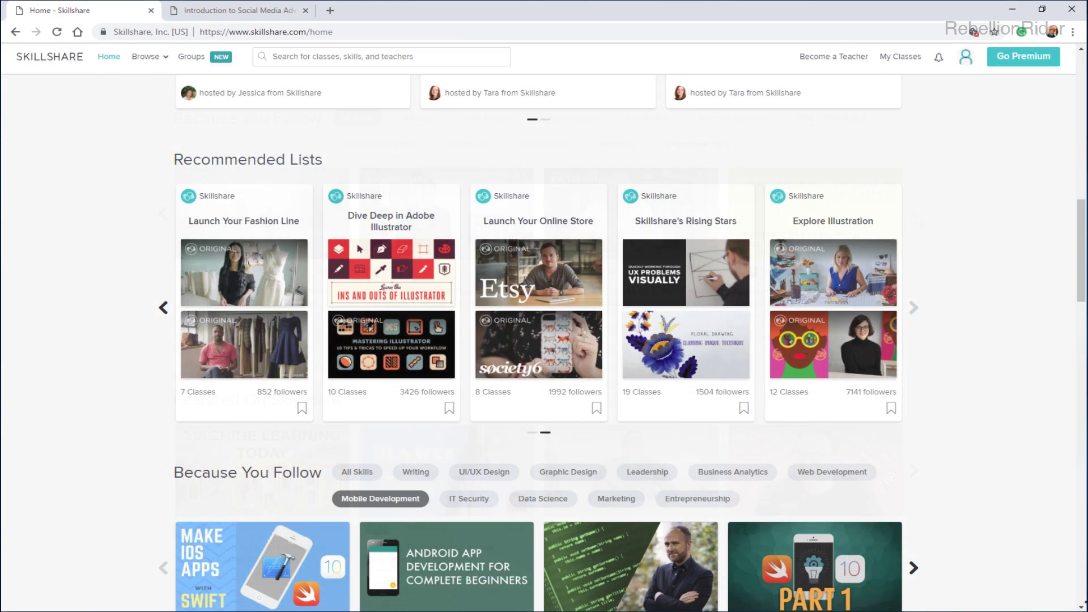
scroll(544, 340, "down", 2)
scroll(544, 340, "down", 3)
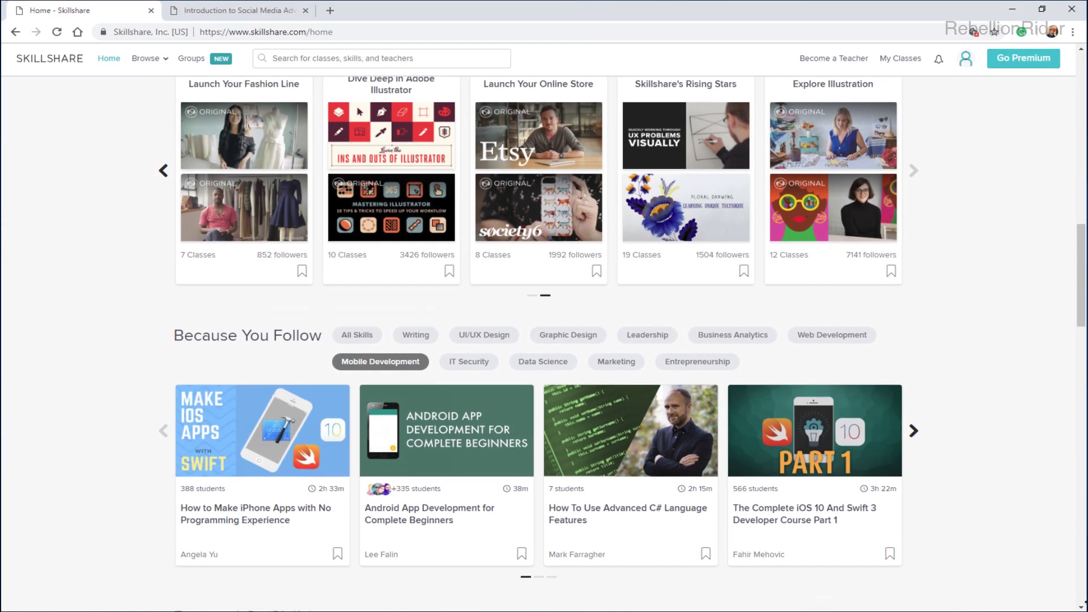
scroll(544, 339, "down", 3)
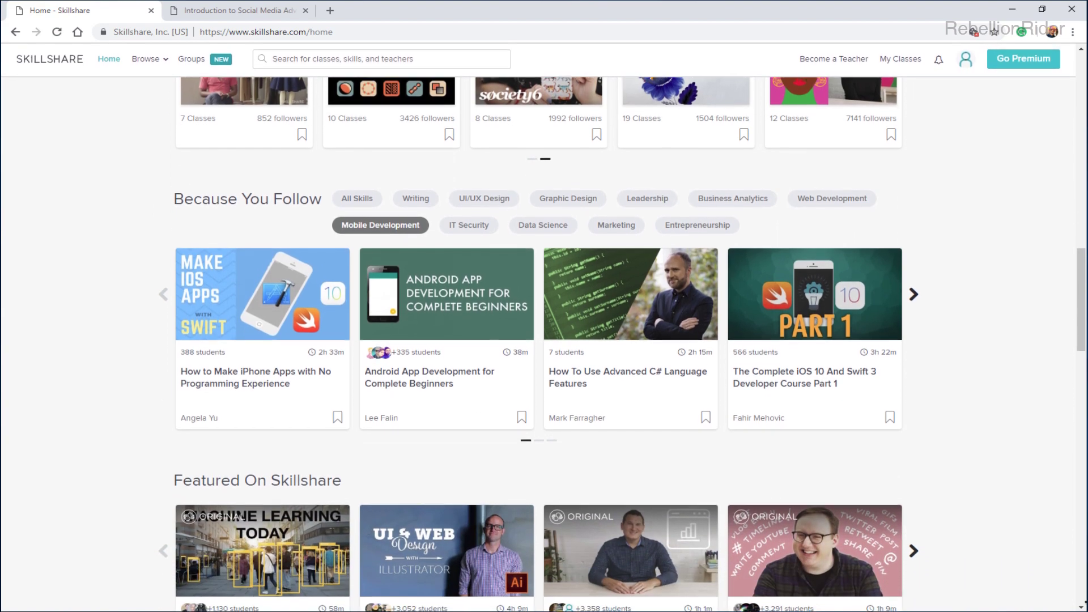
scroll(544, 340, "down", 3)
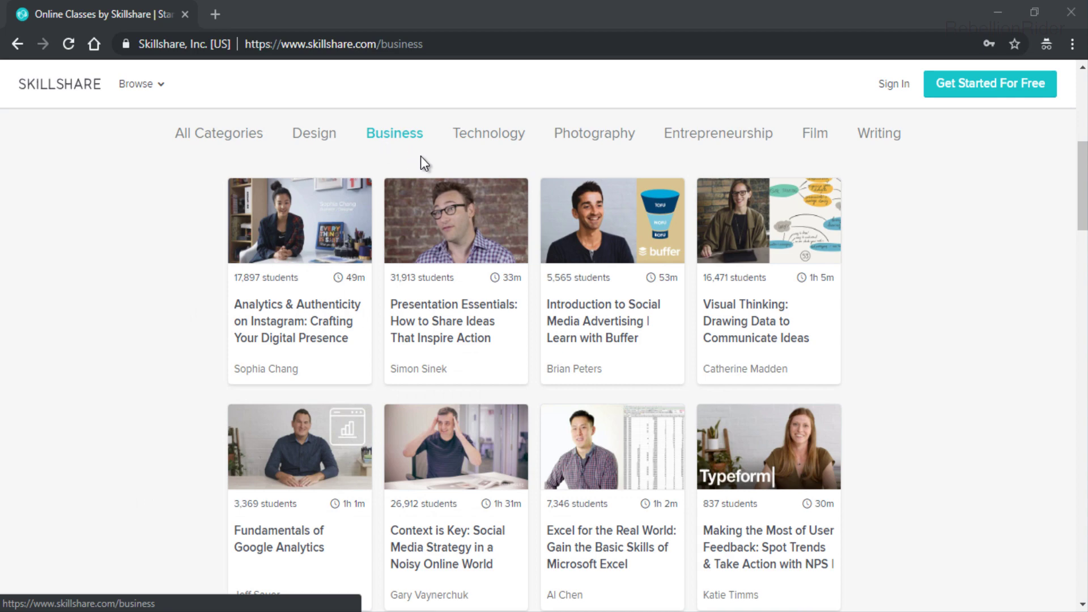
Step: Show the Technology category, then the Photography category, and scroll through their classes
left_click(488, 141)
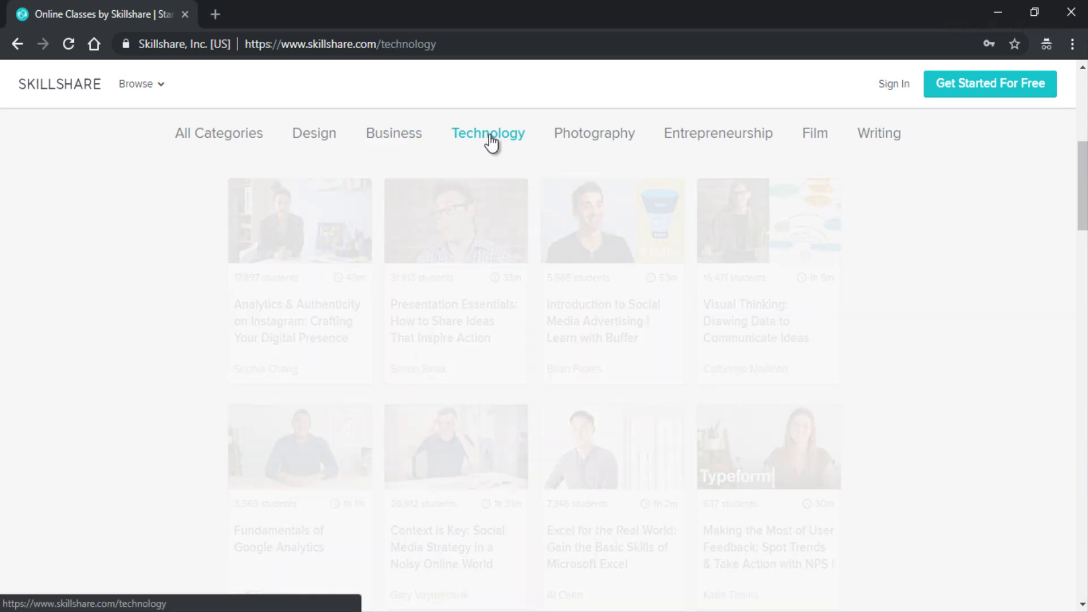
left_click(583, 144)
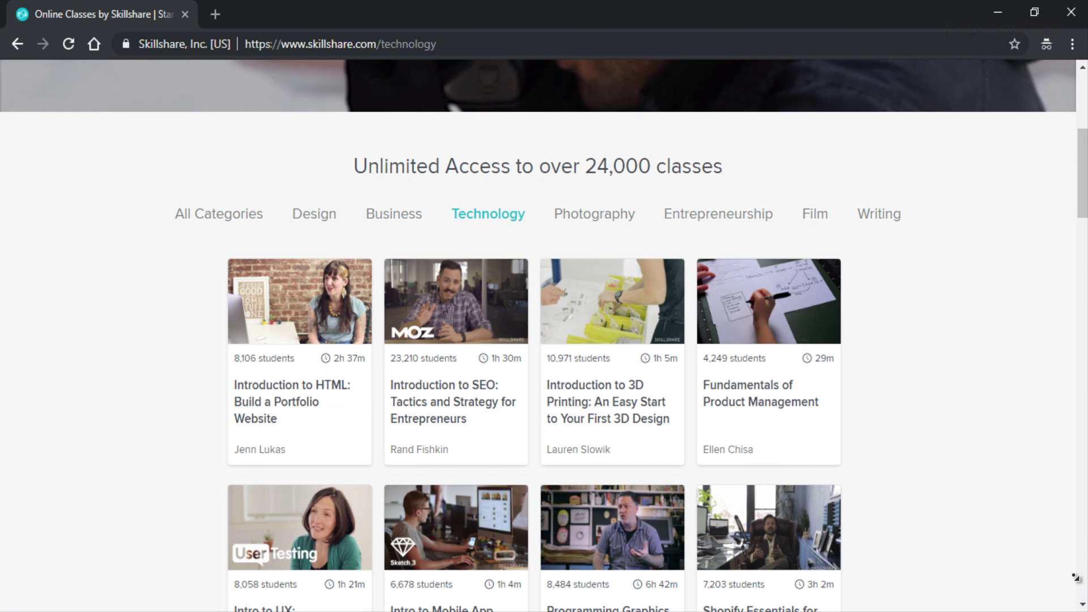
scroll(538, 340, "down", 1)
scroll(538, 340, "down", 1)
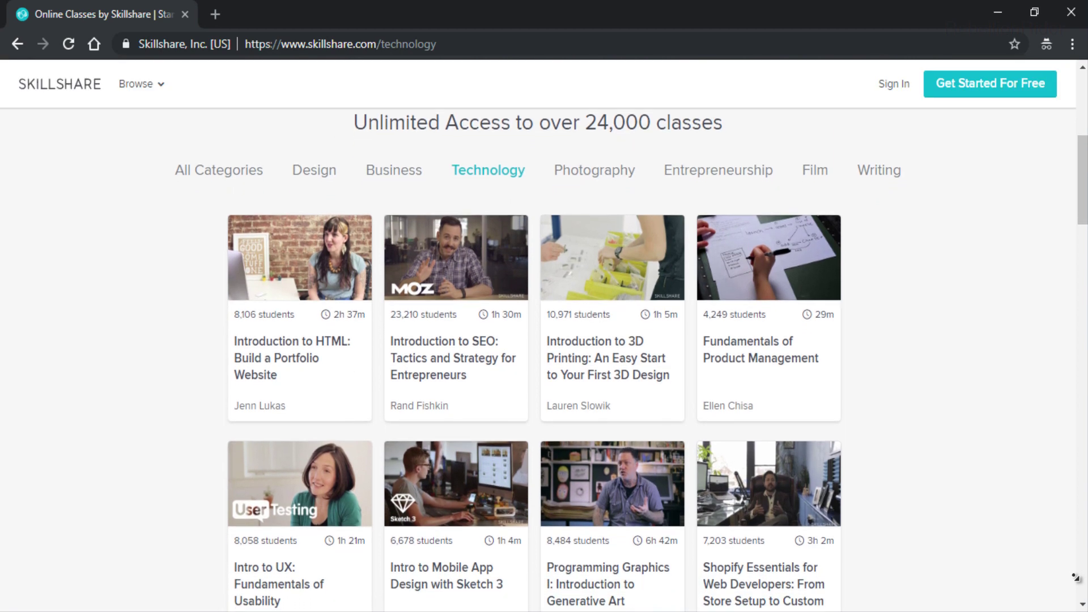
scroll(538, 340, "down", 1)
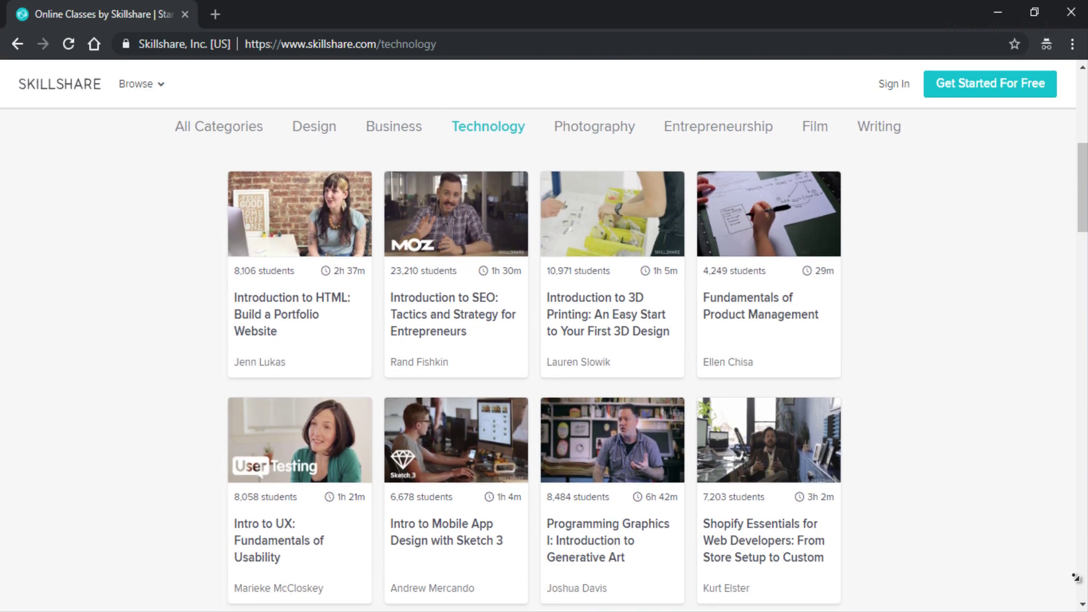
scroll(538, 340, "down", 1)
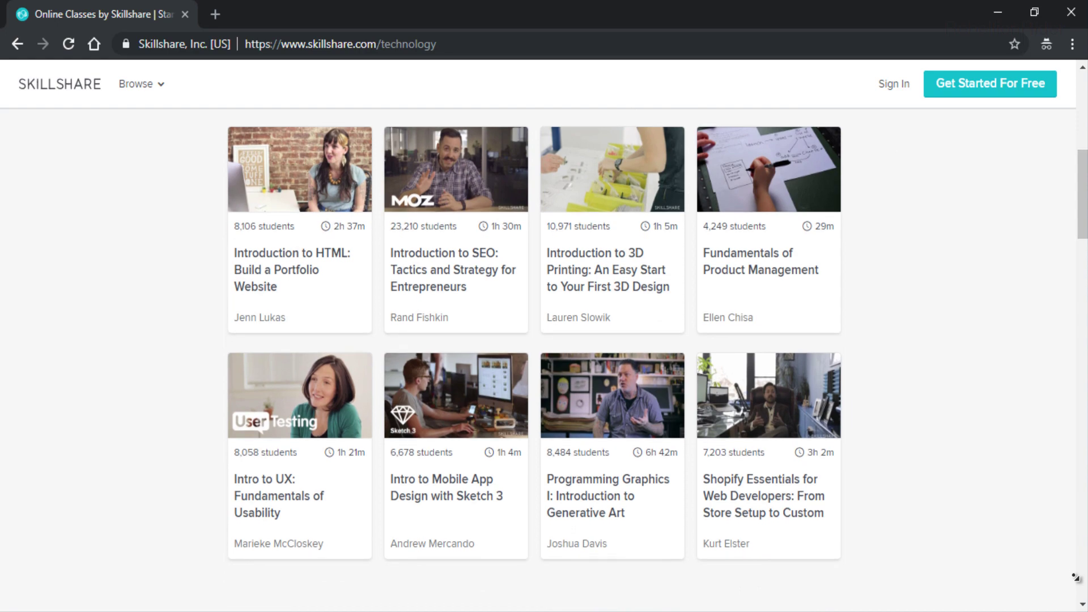
scroll(538, 340, "down", 1)
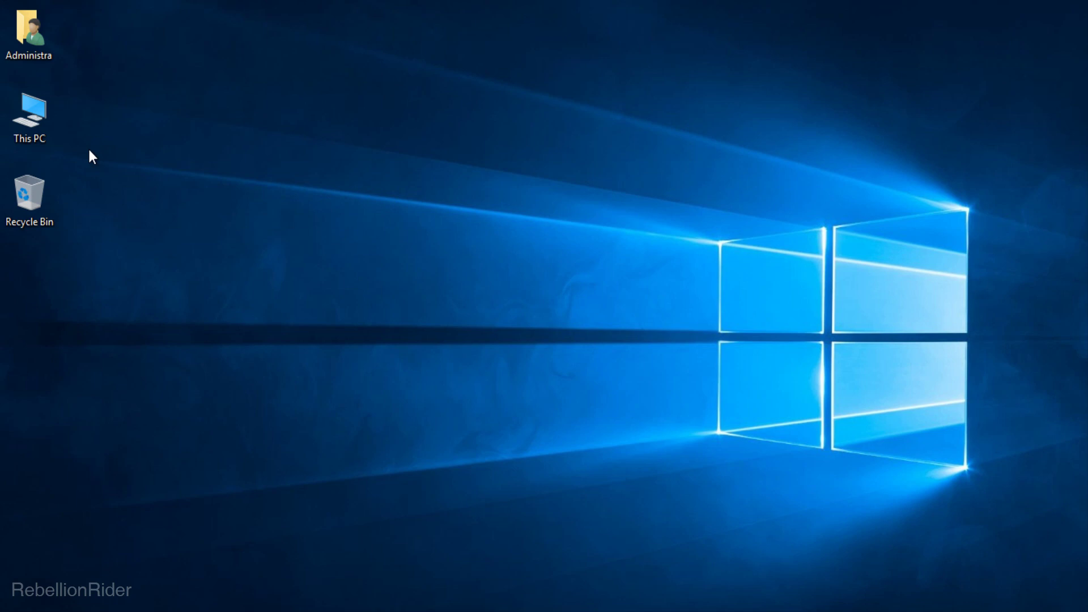
Step: Open Environment Variables from This PC's Properties through Advanced system settings
right_click(44, 127)
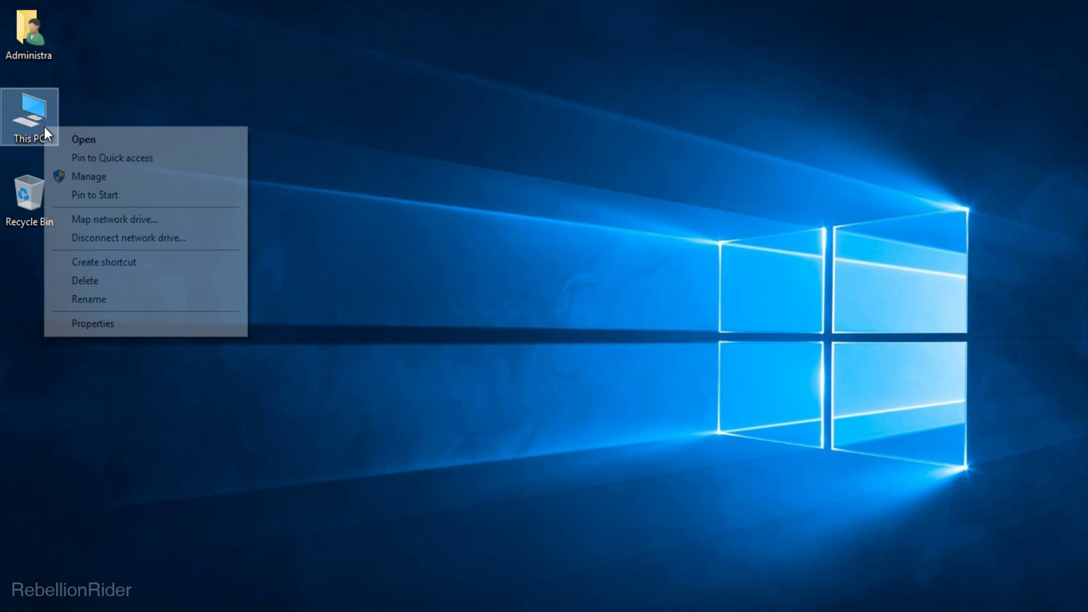
left_click(127, 318)
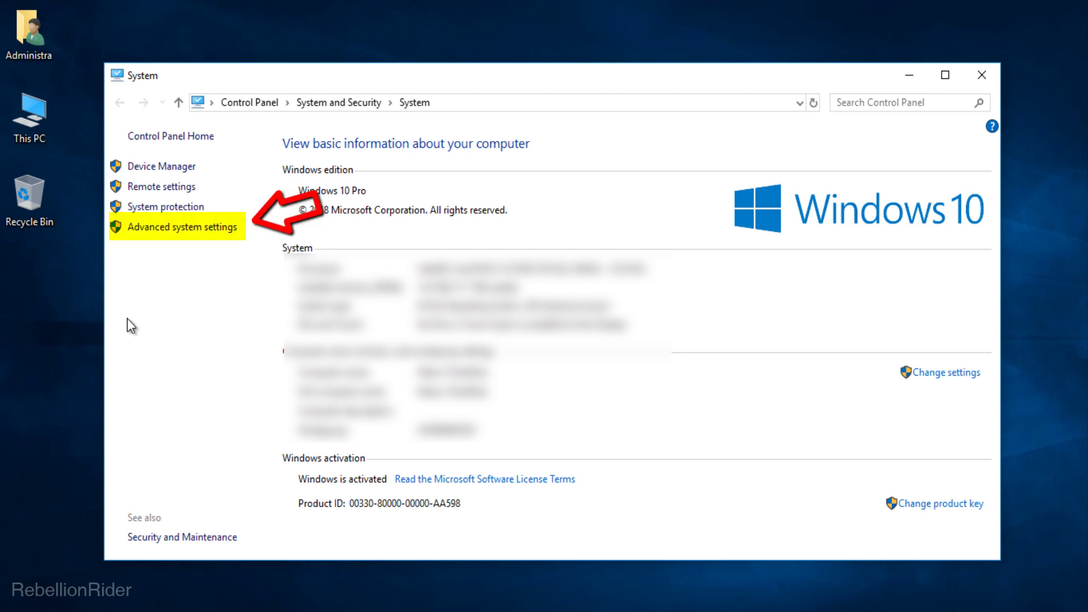
left_click(229, 227)
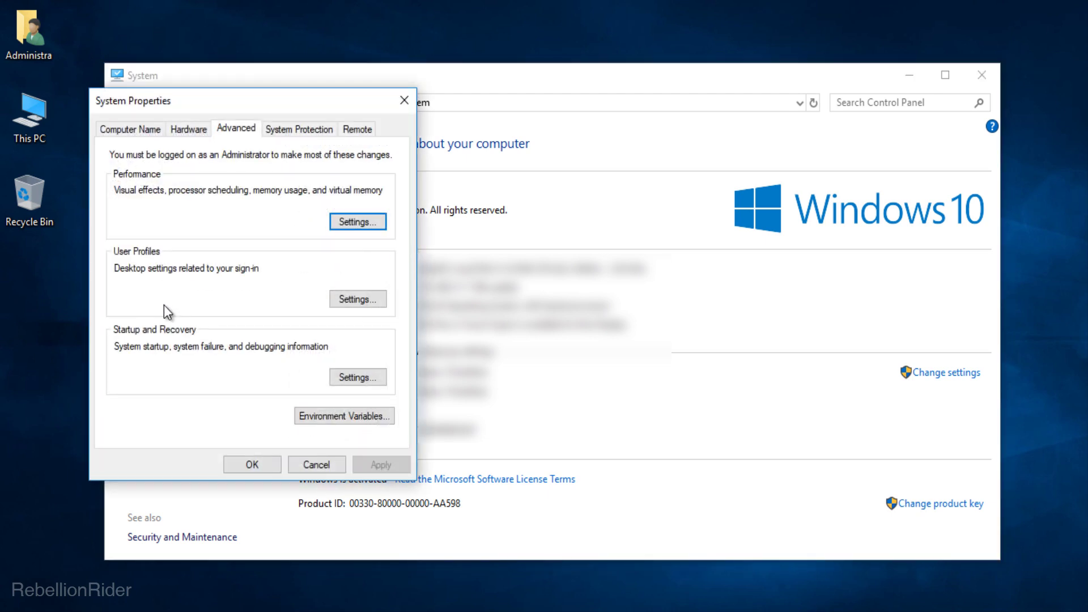
left_click(1031, 557)
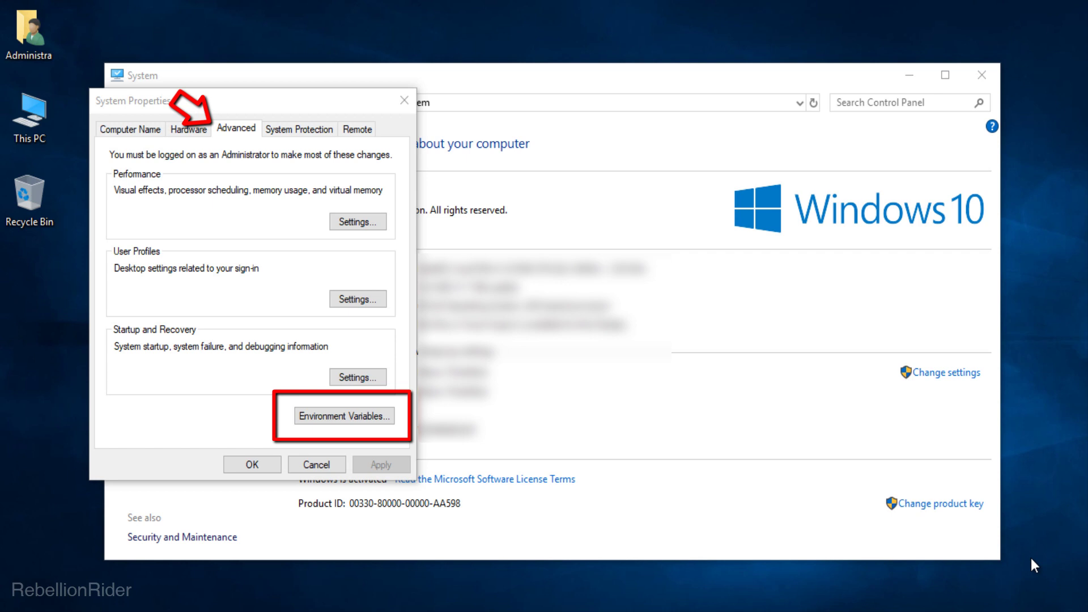
left_click(362, 418)
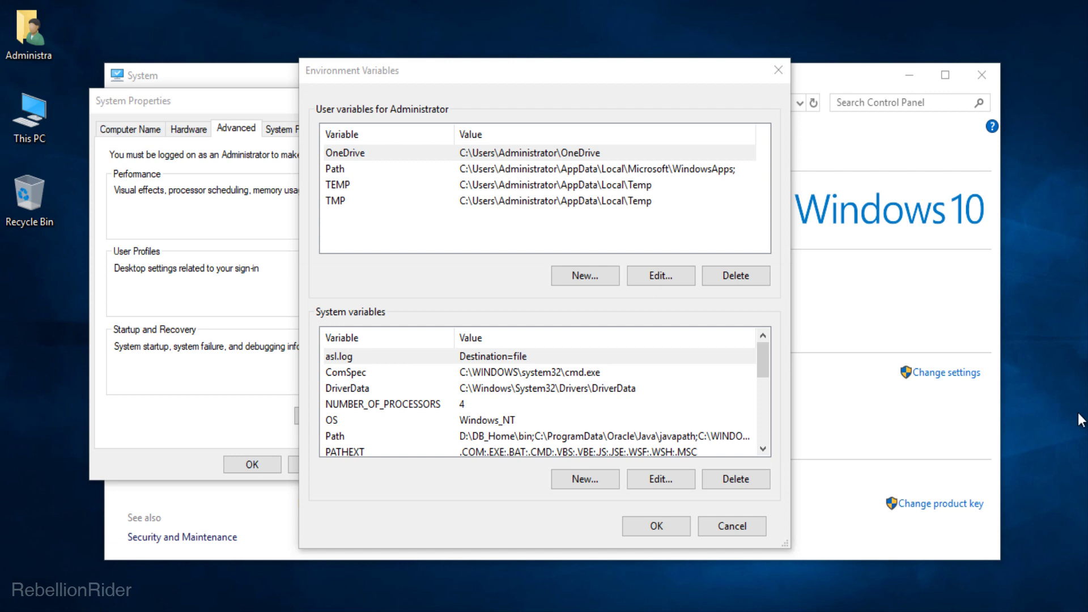
Step: Find Path in the System variables list and open its entry editor
left_click(765, 448)
left_click(763, 449)
left_click(763, 449)
left_click(762, 450)
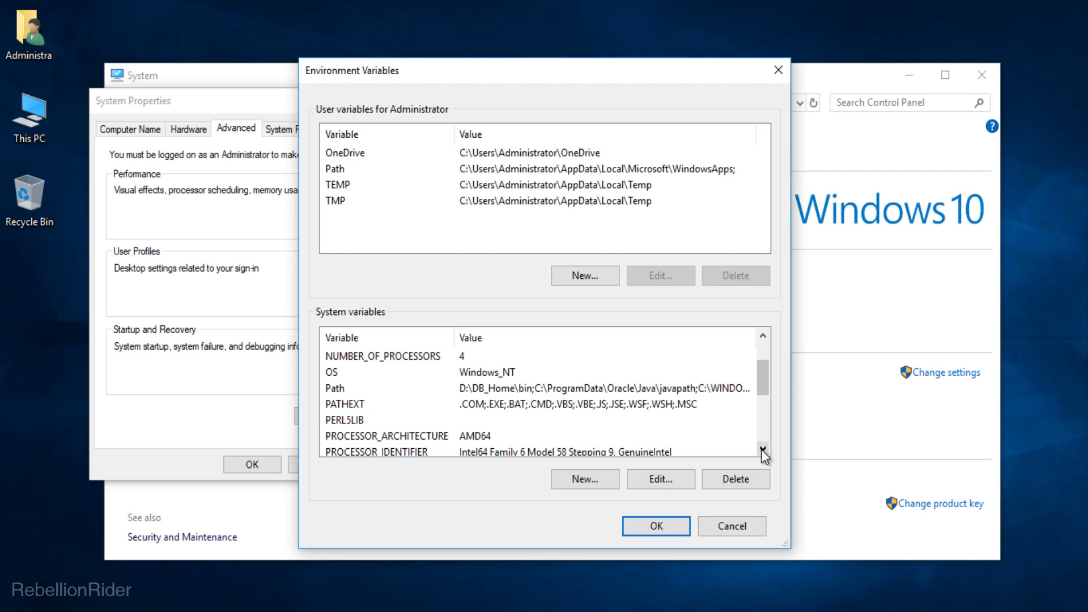
double_click(531, 388)
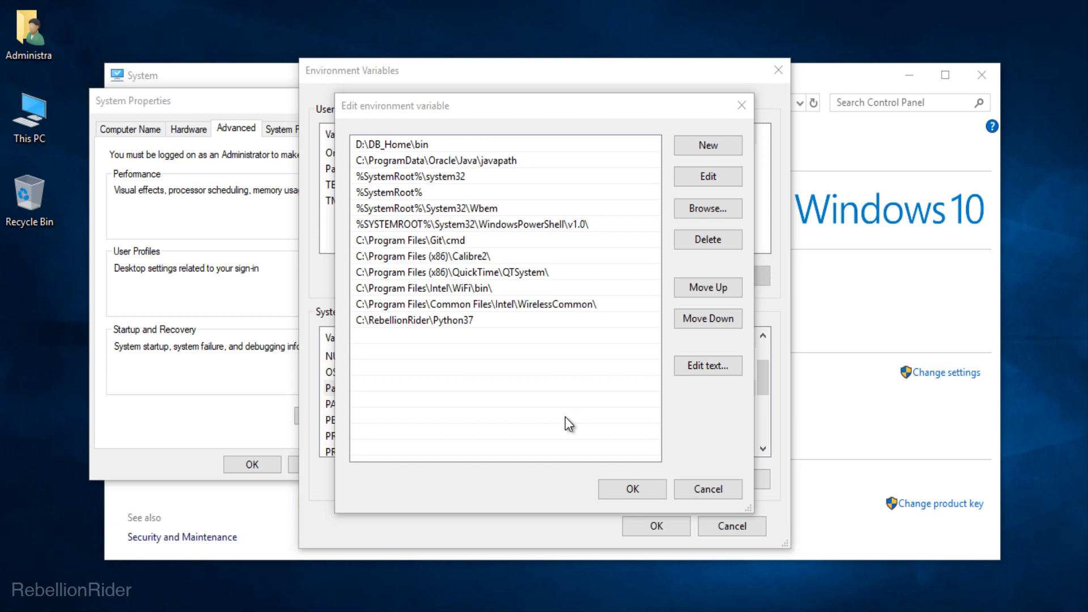
Step: Delete the D:\DB_Home\bin entry from Path and confirm with OK
left_click(555, 144)
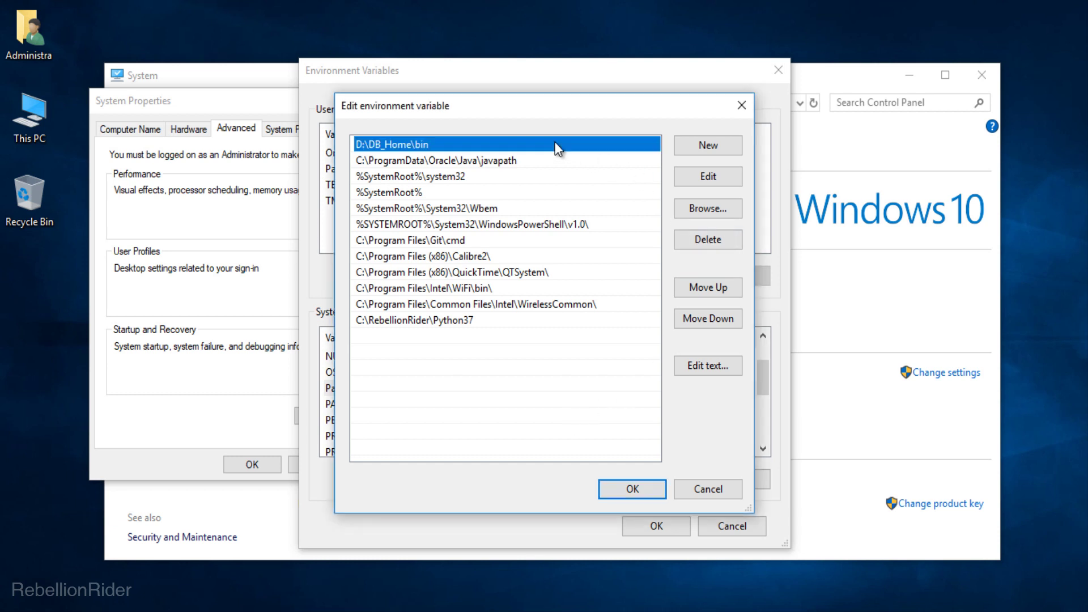
left_click(738, 247)
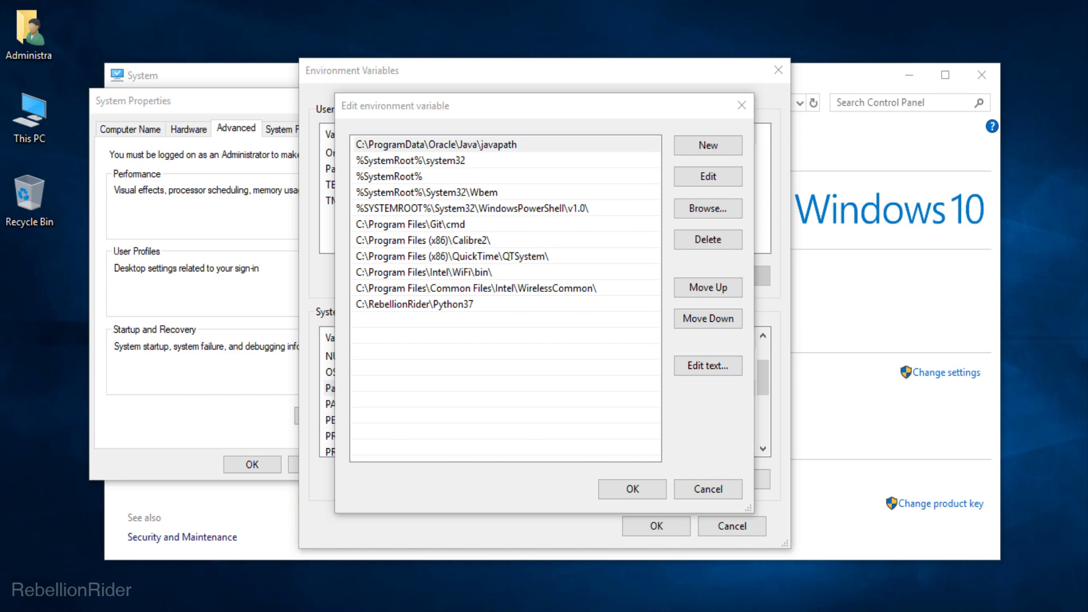
left_click(647, 491)
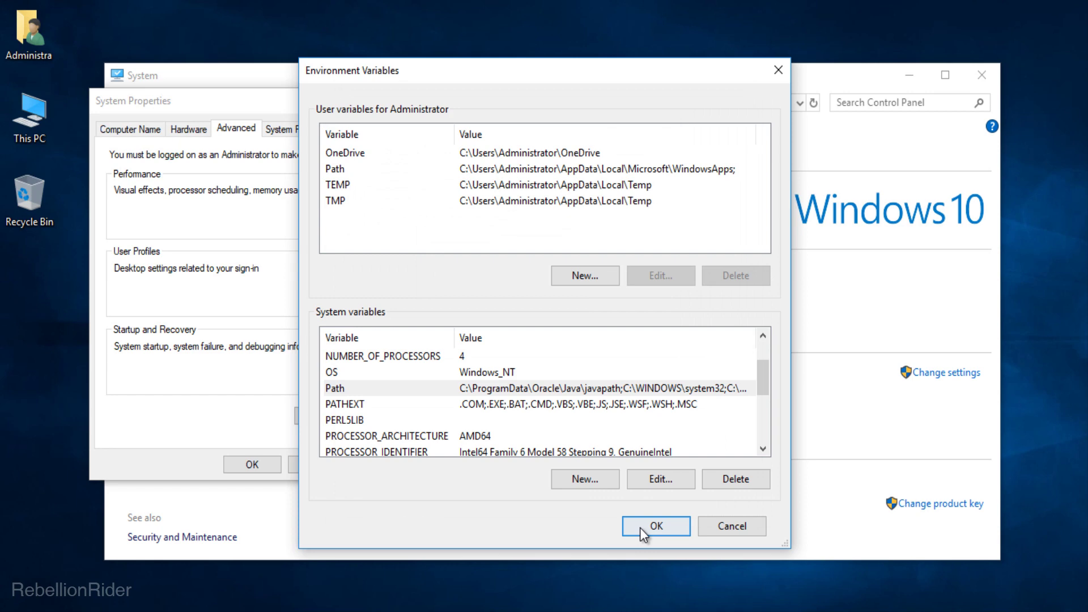
Step: Save the variable changes, close System Properties and the System window, and open Run
left_click(652, 525)
left_click(251, 464)
left_click(984, 84)
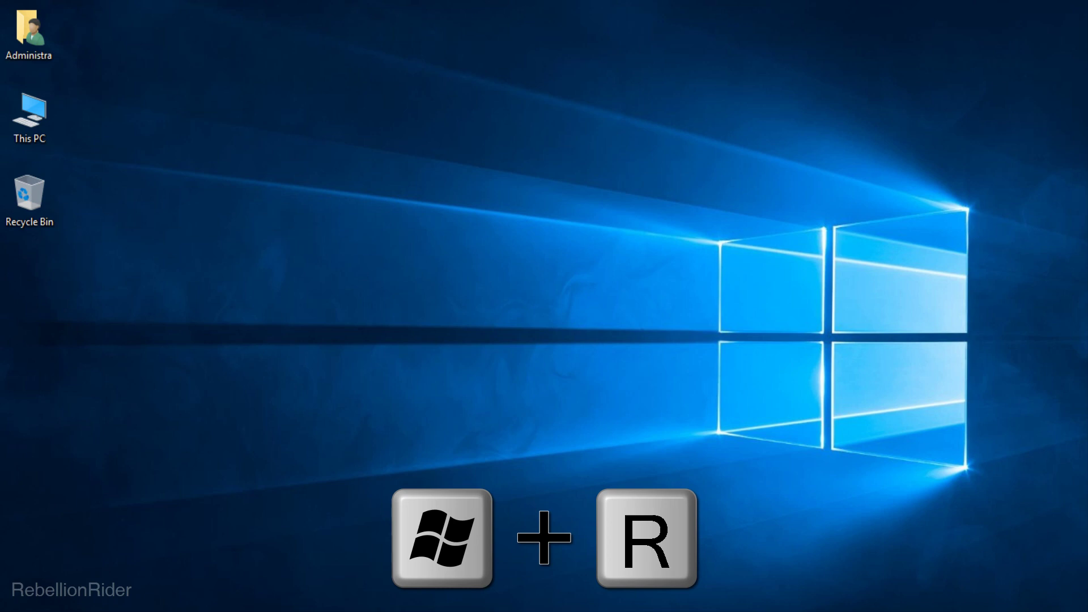
key("super+r")
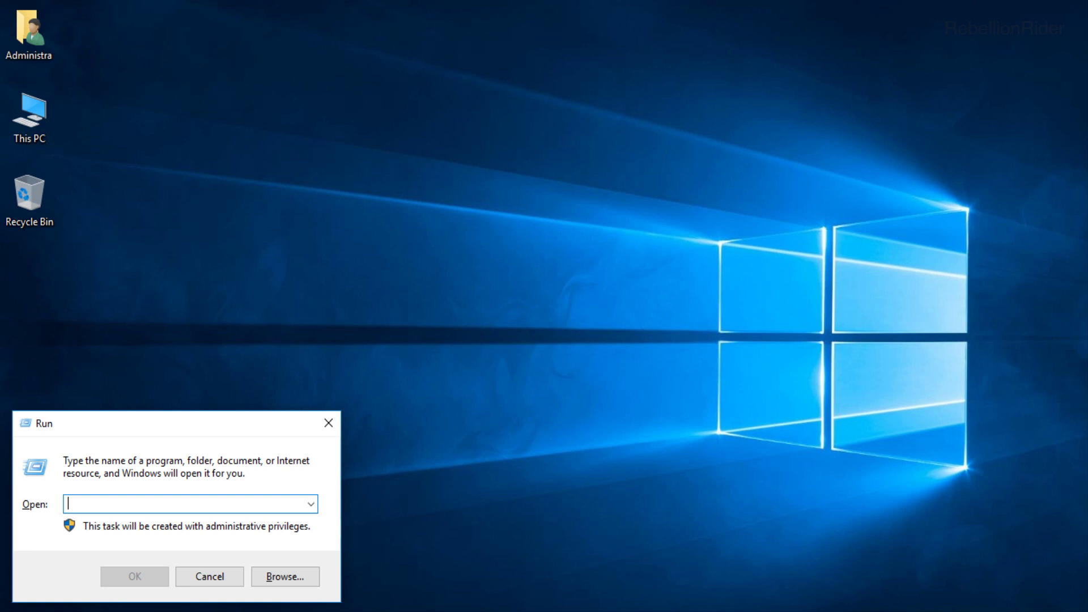
Step: Run REGEDIT to launch Registry Editor
type("REGED")
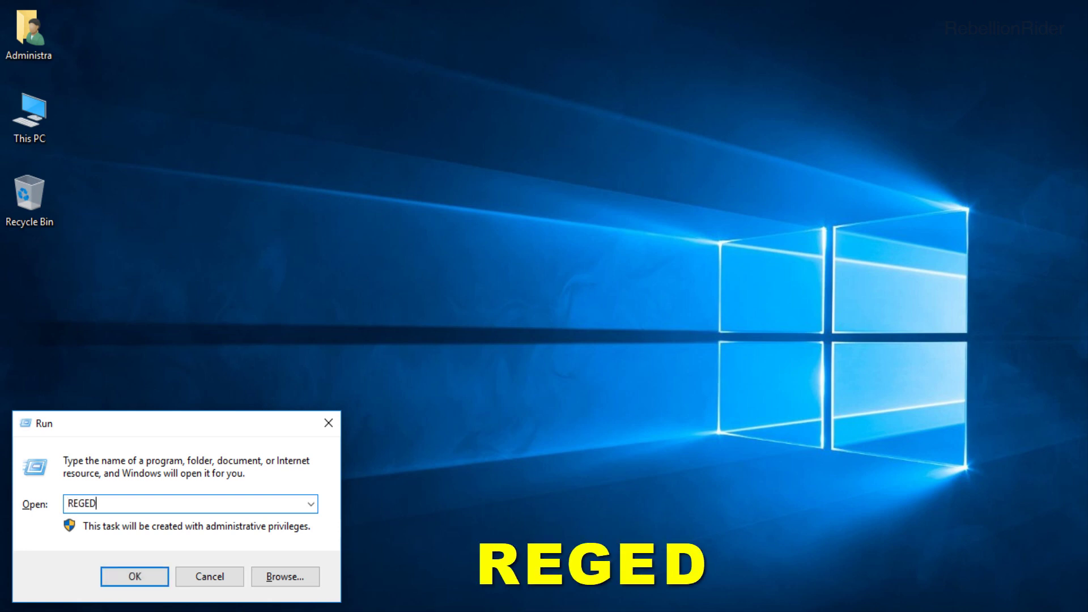
type("IT")
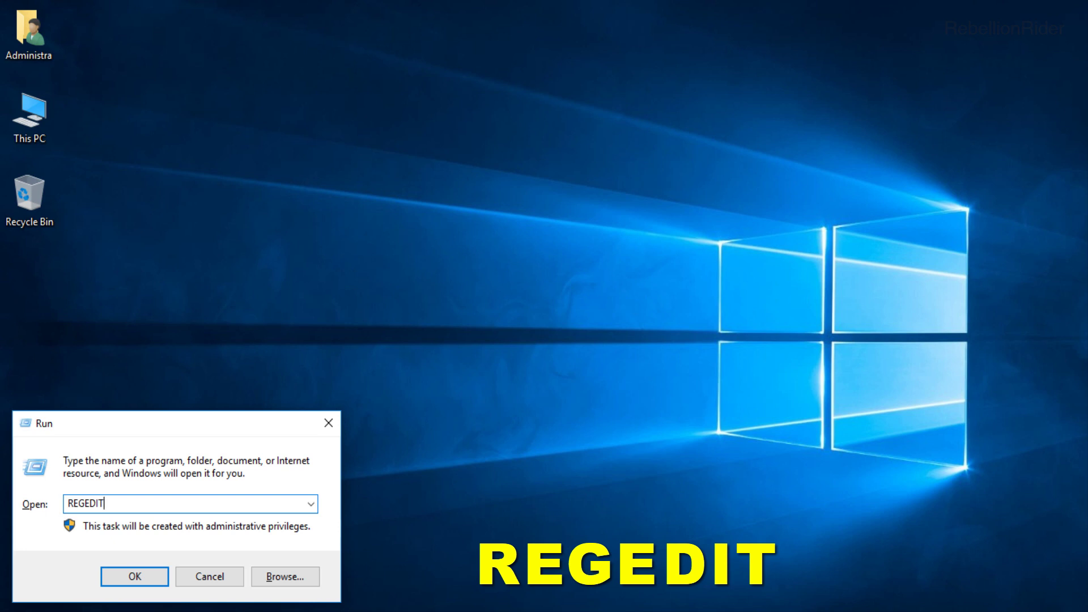
left_click(142, 580)
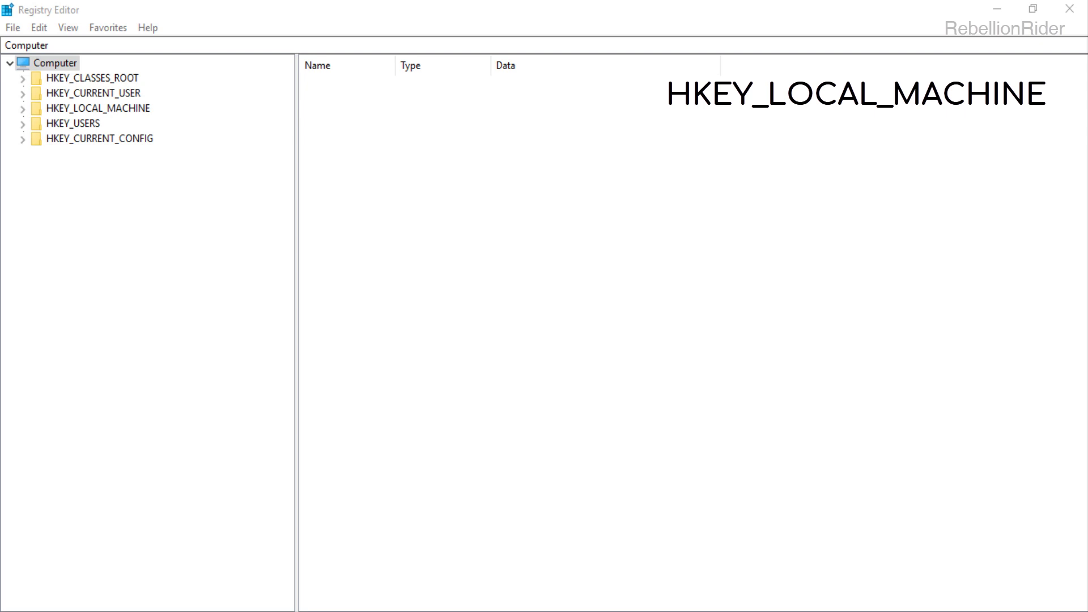
Step: Expand HKEY_LOCAL_MACHINE > SYSTEM > CurrentControlSet and select the Services key
left_click(23, 109)
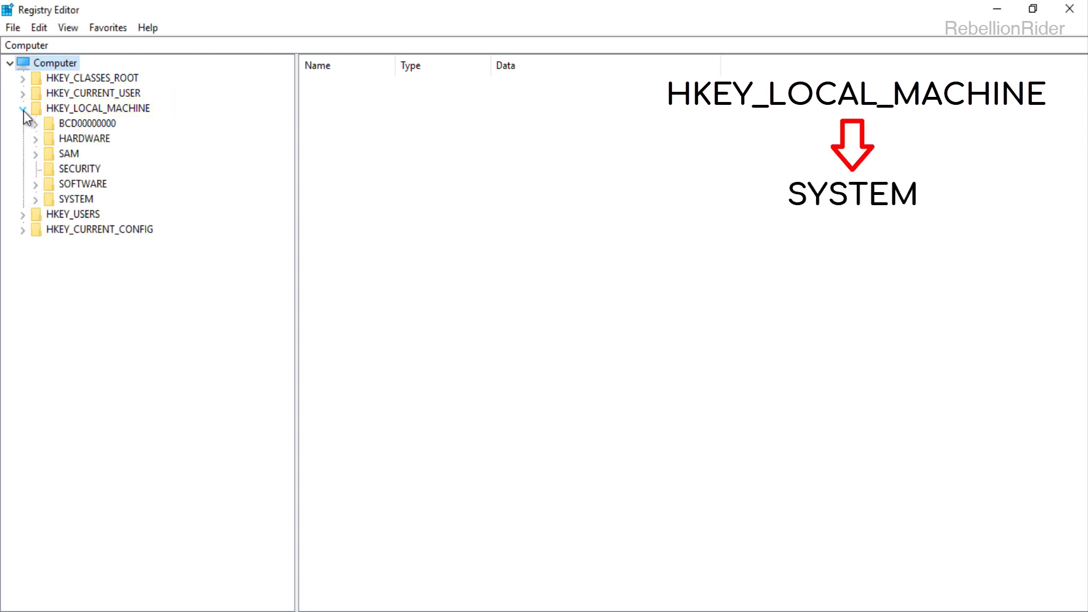
left_click(36, 201)
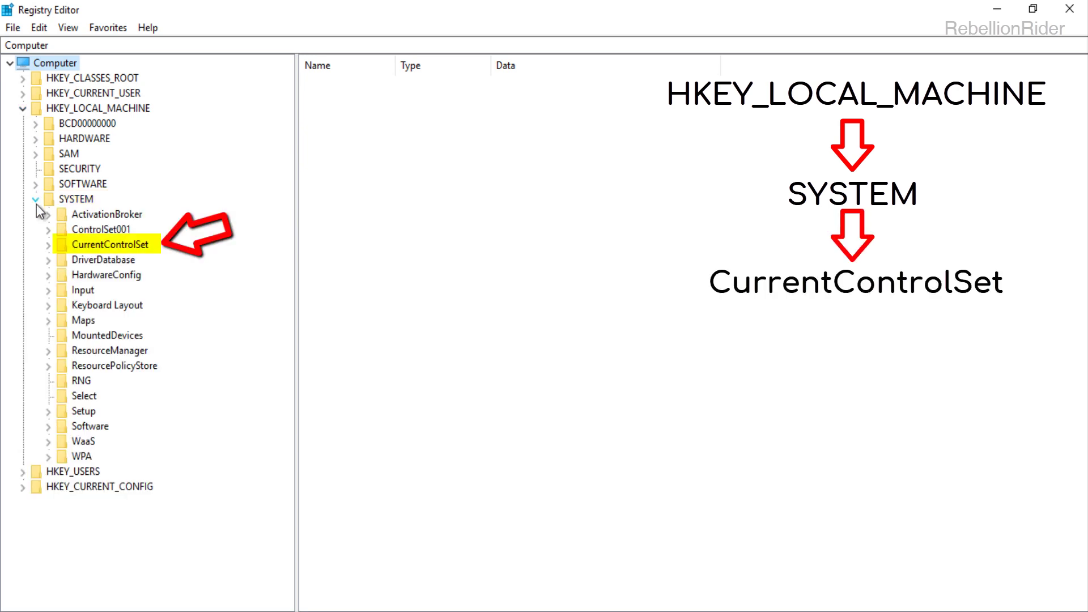
left_click(49, 244)
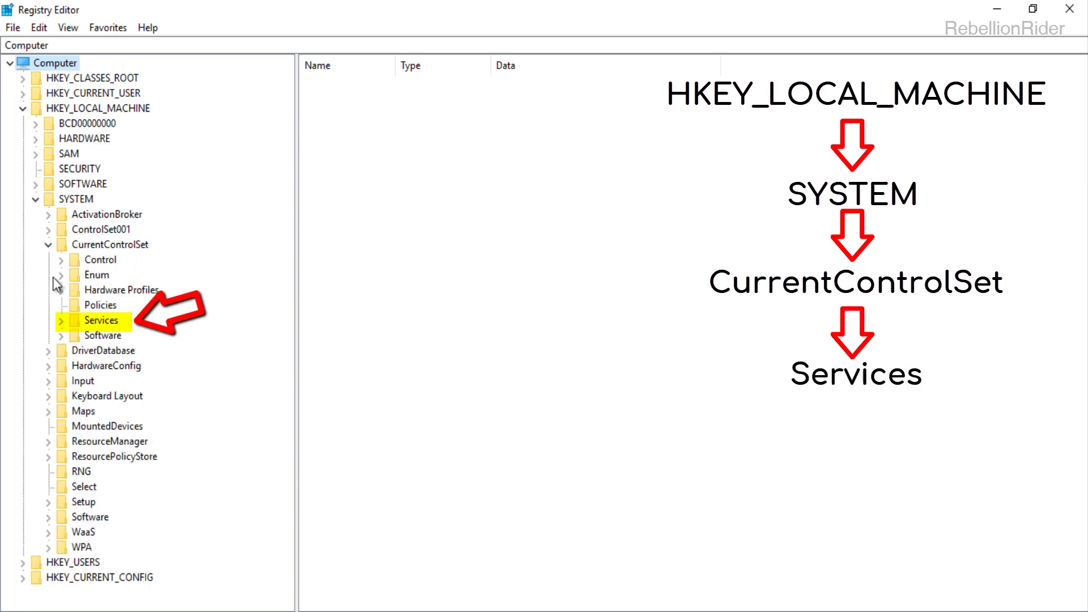
left_click(60, 321)
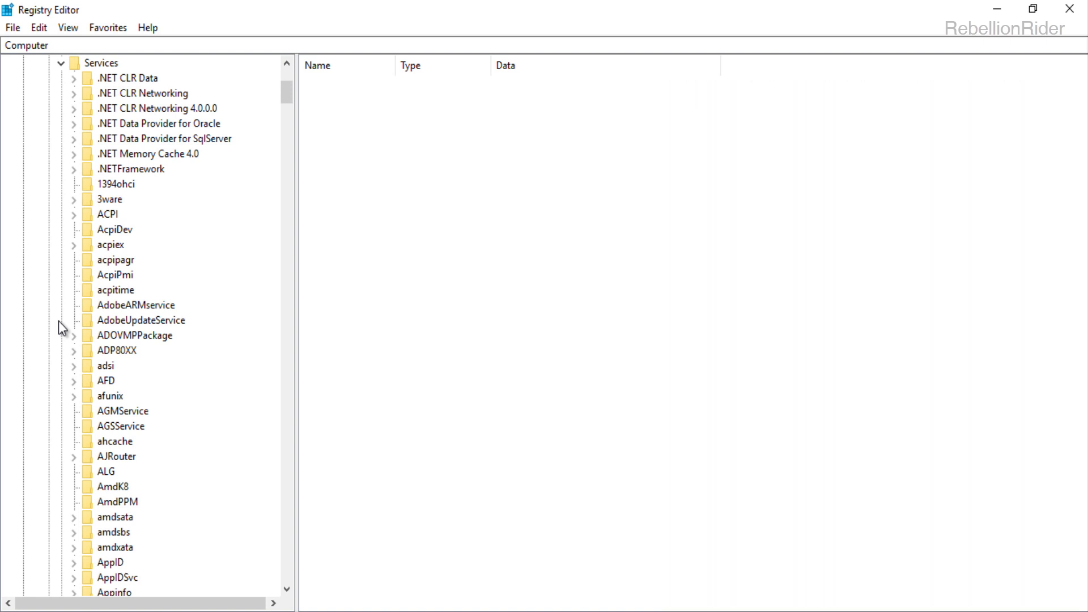
left_click(101, 62)
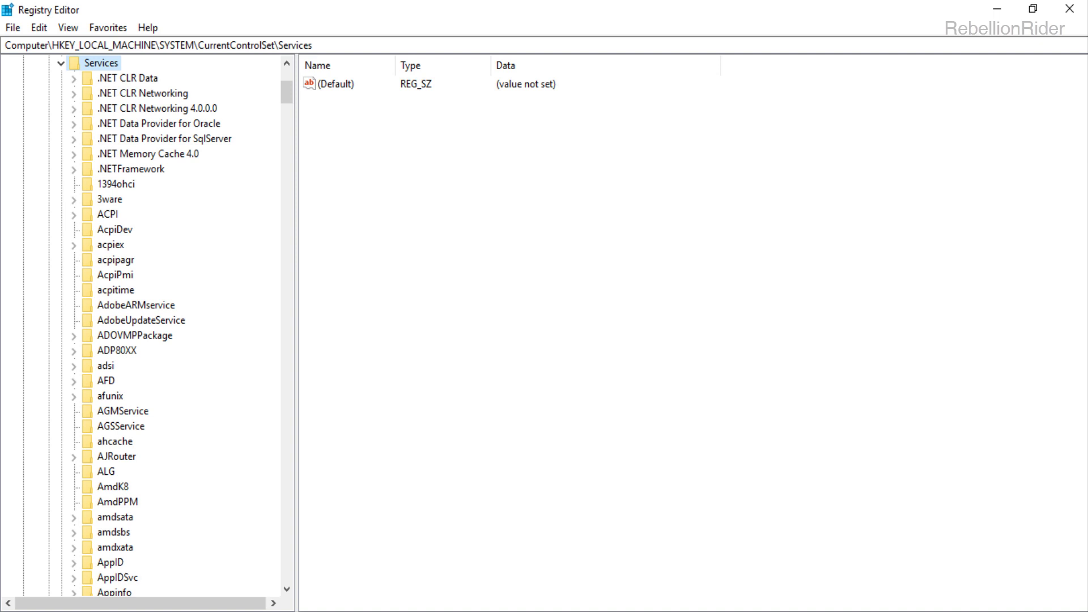
Step: Jump to onesyncsvc in Services and delete the OracleJobSchedulerORCL key
type("onesyncsvc")
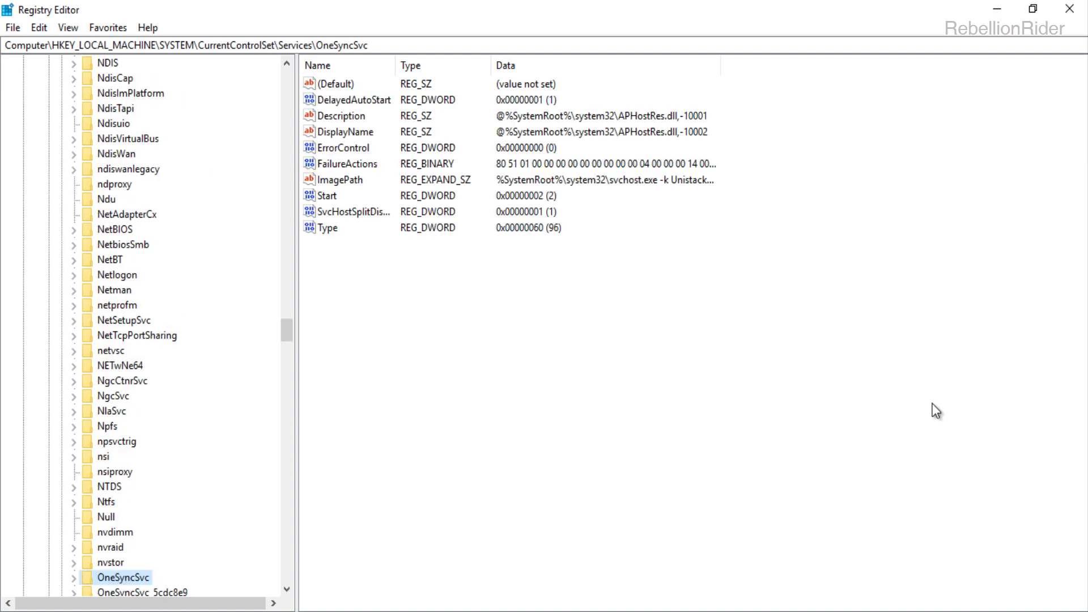
left_click_drag(287, 327, 283, 344)
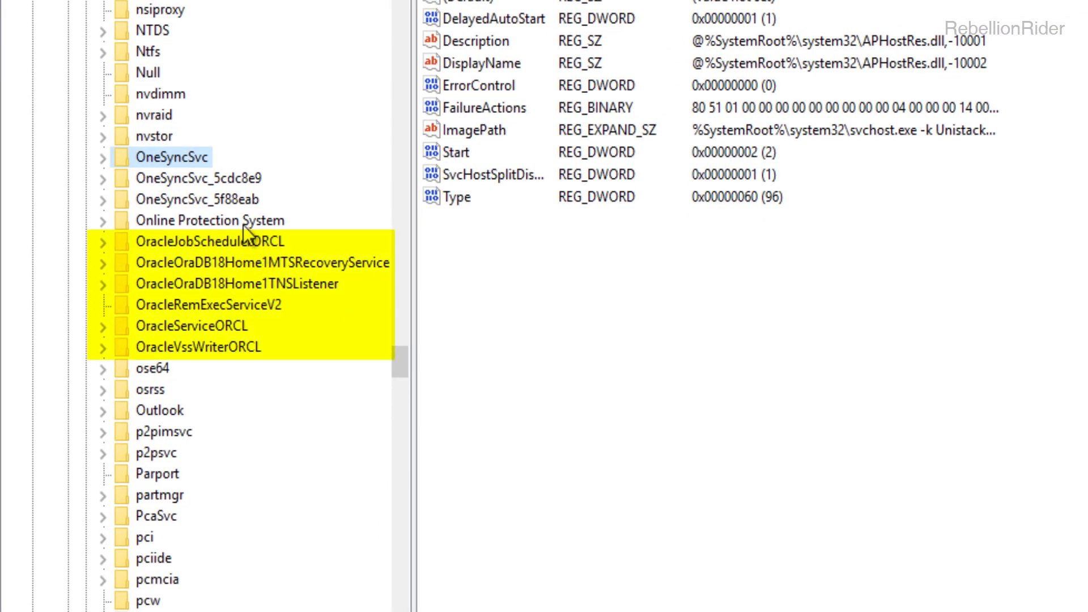
left_click(239, 247)
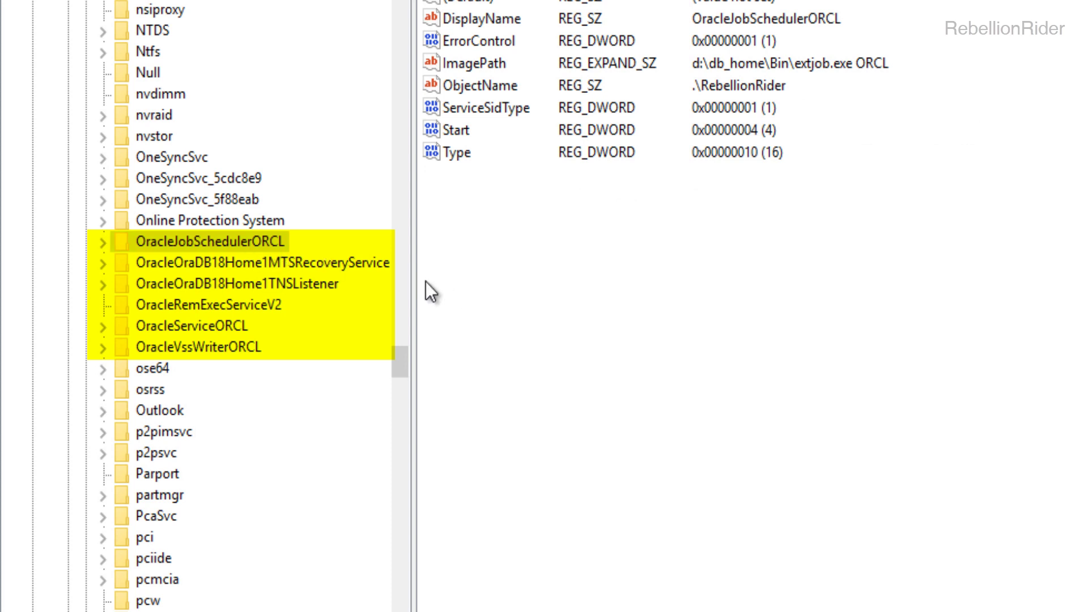
right_click(252, 244)
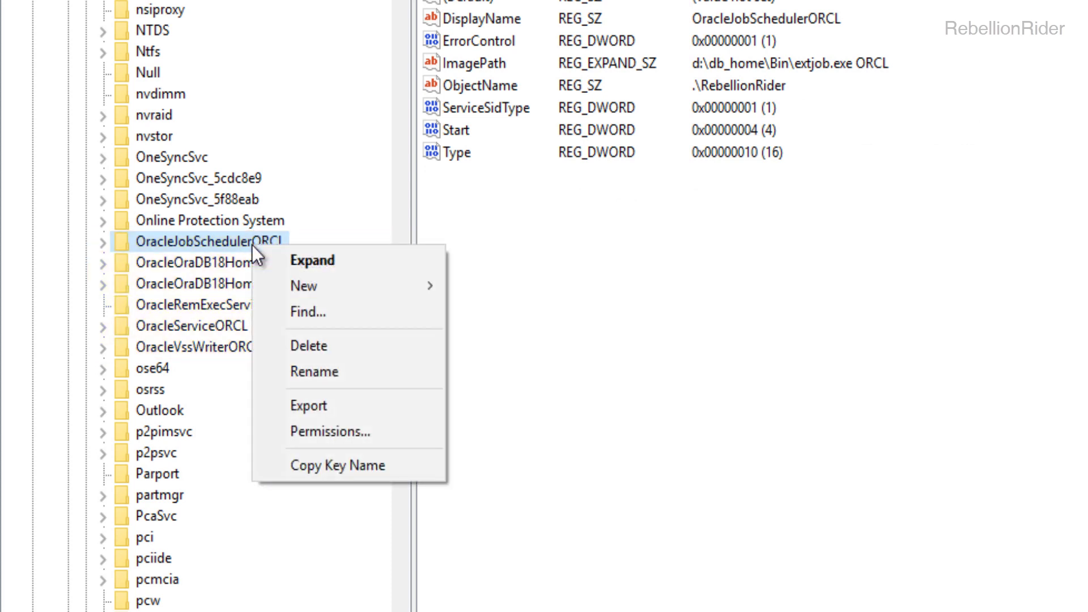
left_click(309, 347)
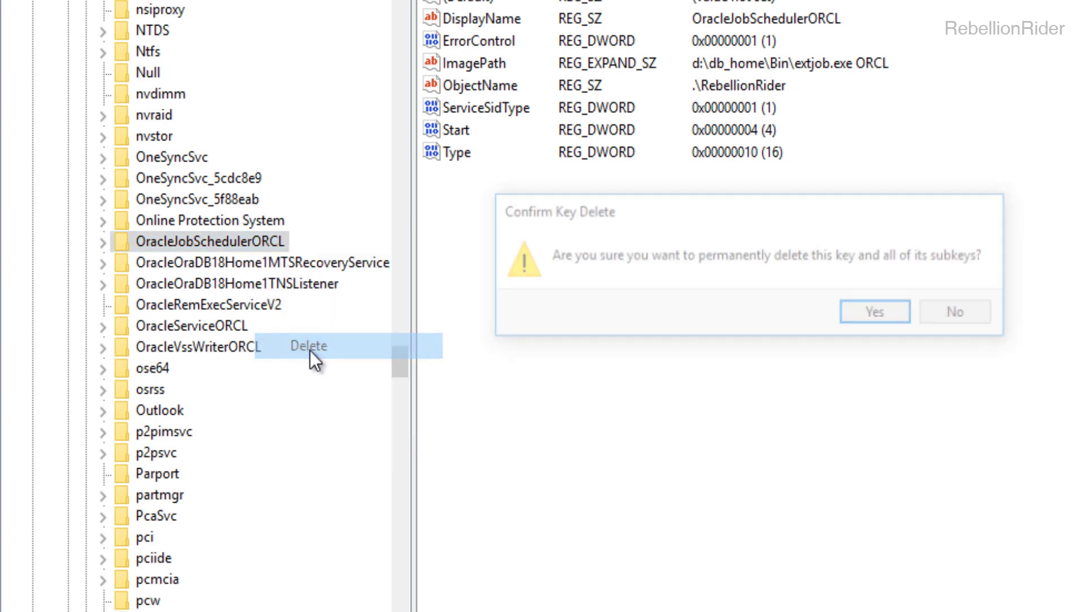
left_click(859, 313)
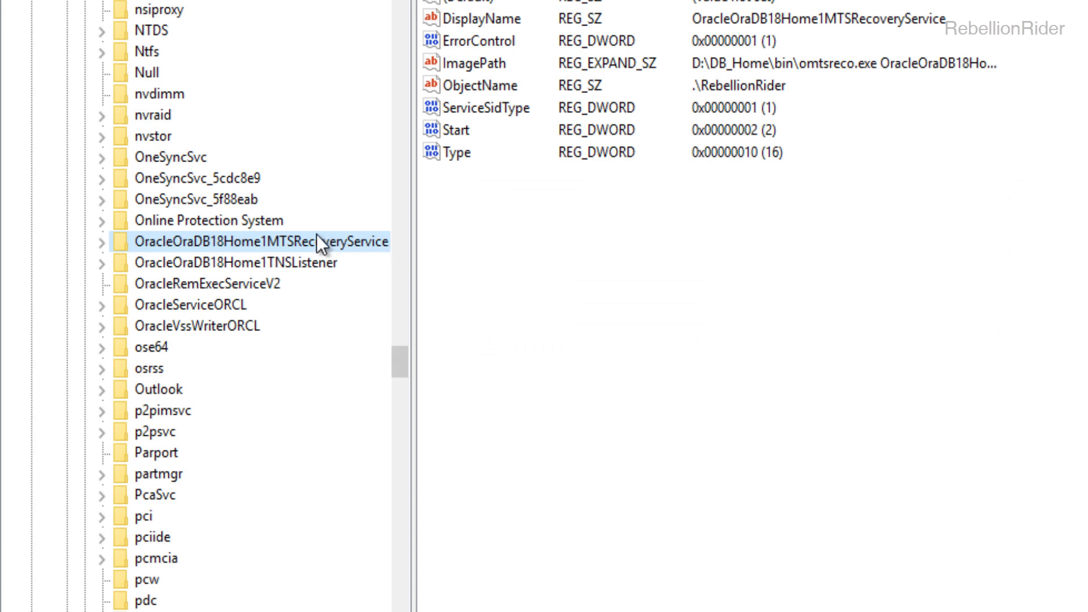
Step: Delete the Oracle MTS recovery service, OracleOraDB18Home1TNSListener and OracleRemExecServiceV2 keys
right_click(317, 237)
left_click(340, 342)
left_click(859, 313)
right_click(288, 241)
left_click(453, 340)
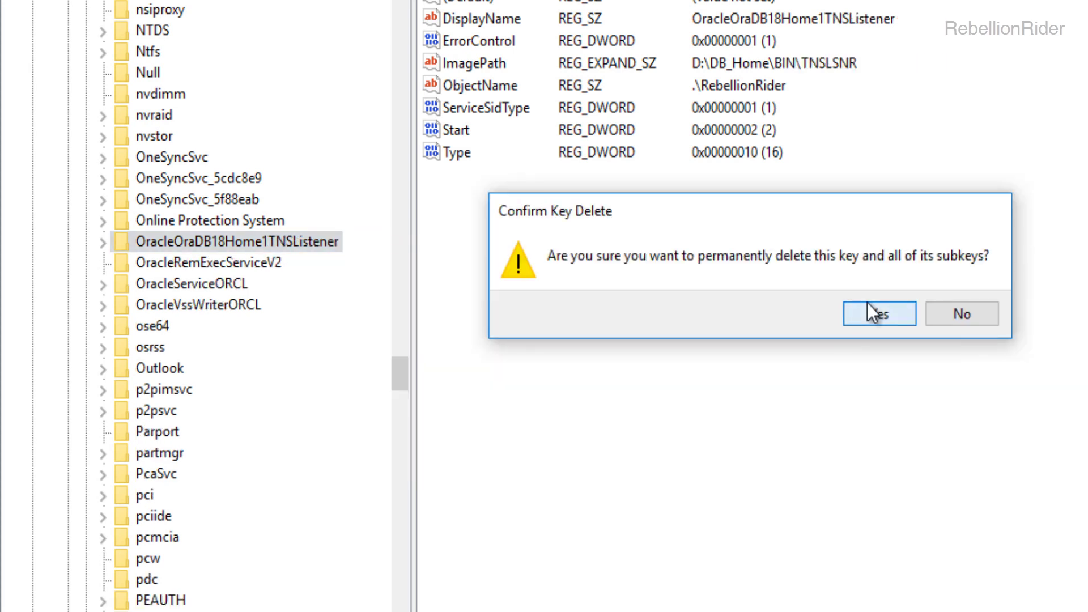
left_click(871, 313)
right_click(255, 240)
left_click(309, 344)
left_click(900, 320)
Step: Delete the OracleServiceORCL and OracleVssWriterORCL keys
right_click(262, 241)
left_click(304, 335)
left_click(877, 314)
key("Delete")
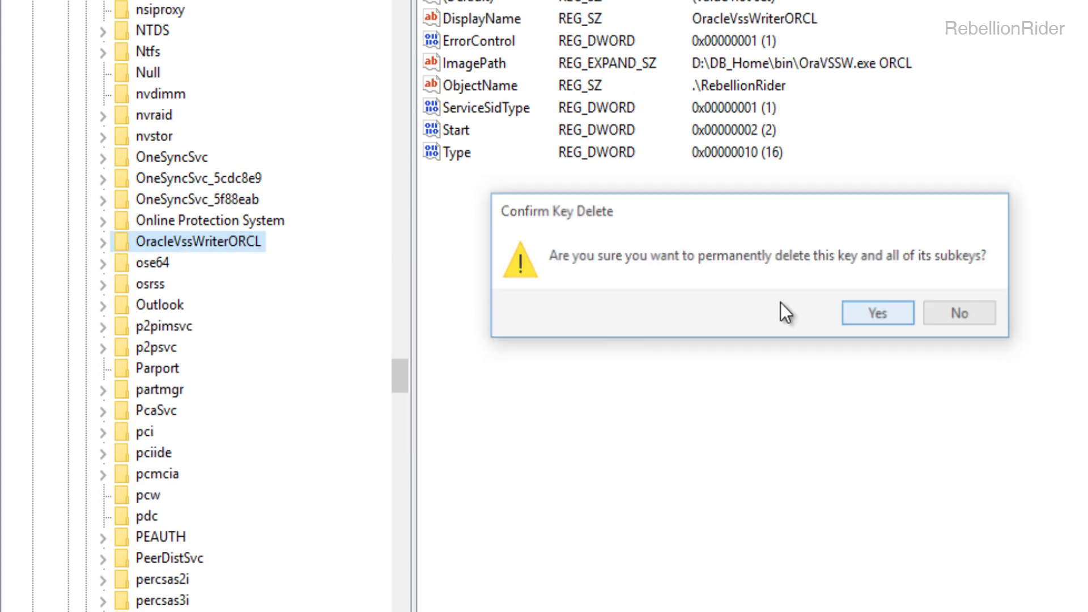
key("Escape")
right_click(246, 240)
left_click(378, 342)
left_click(875, 309)
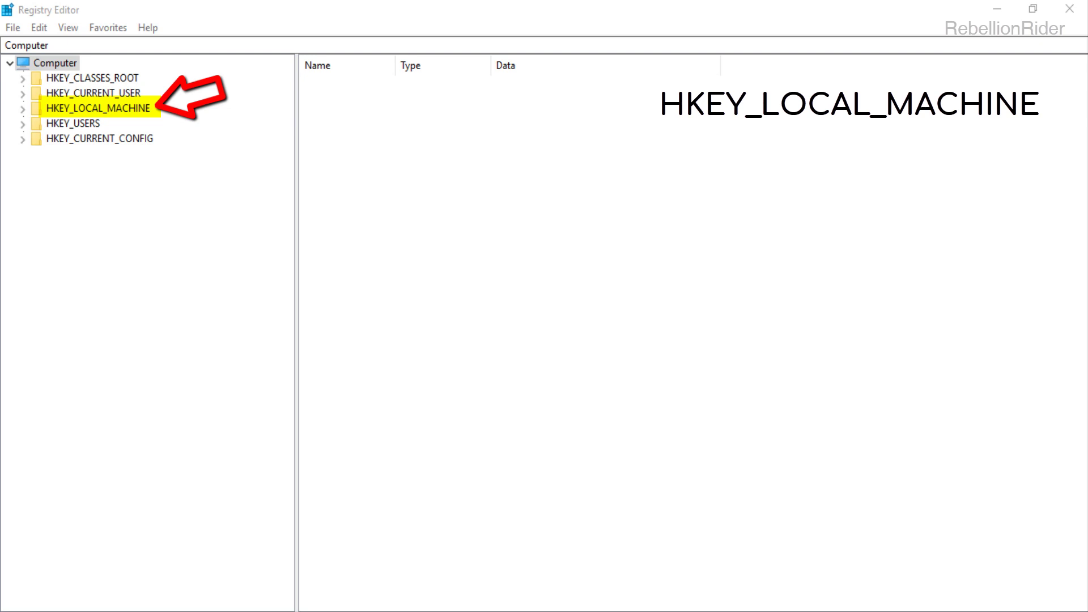
Step: Expand HKEY_LOCAL_MACHINE\SOFTWARE and jump to the O keys to reveal ORACLE
left_click(22, 108)
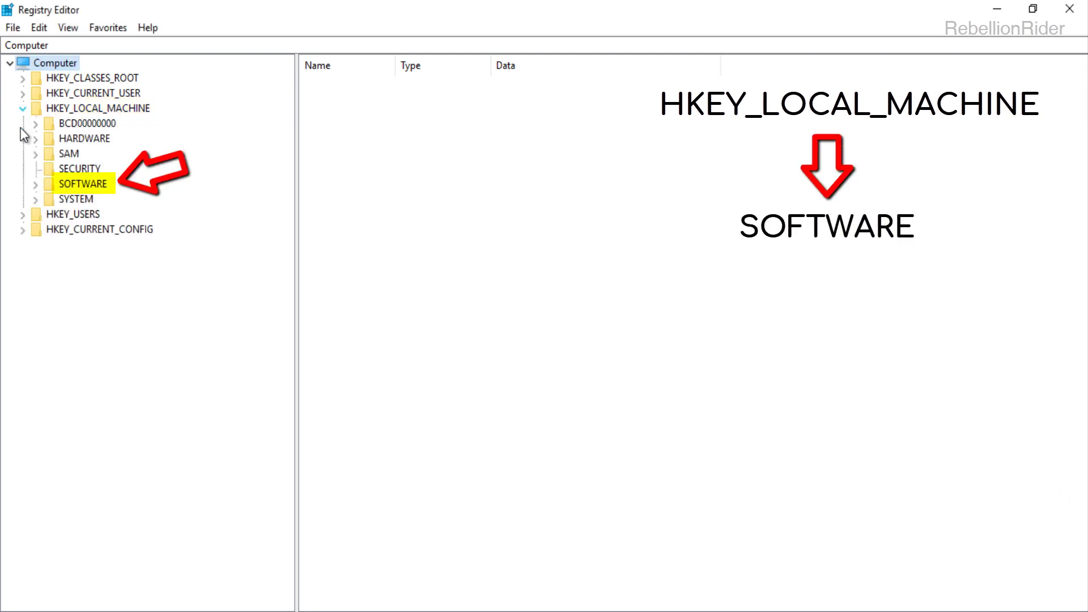
left_click(36, 186)
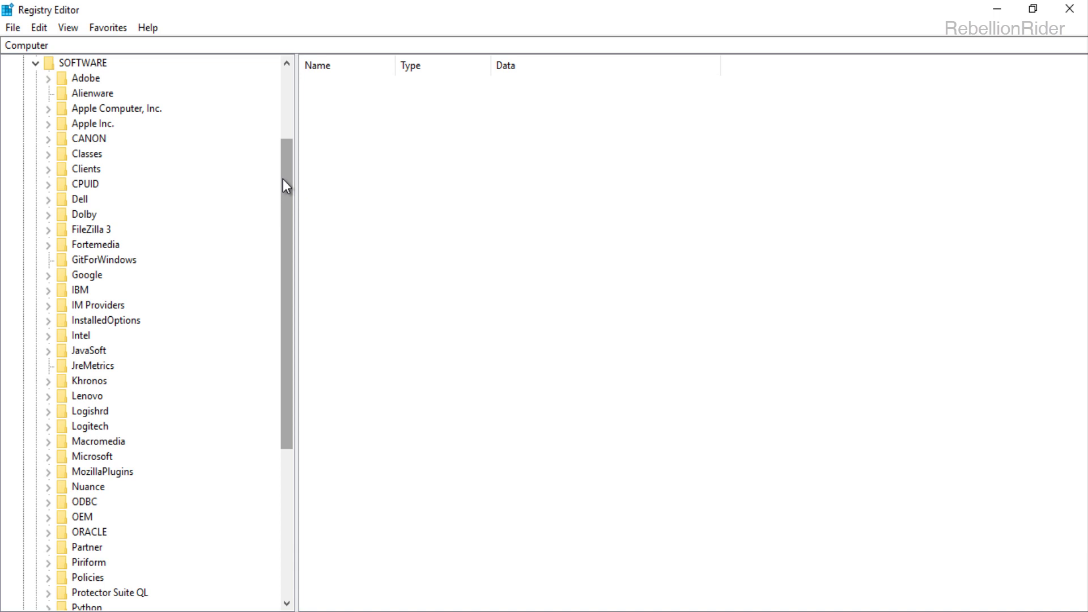
key("o")
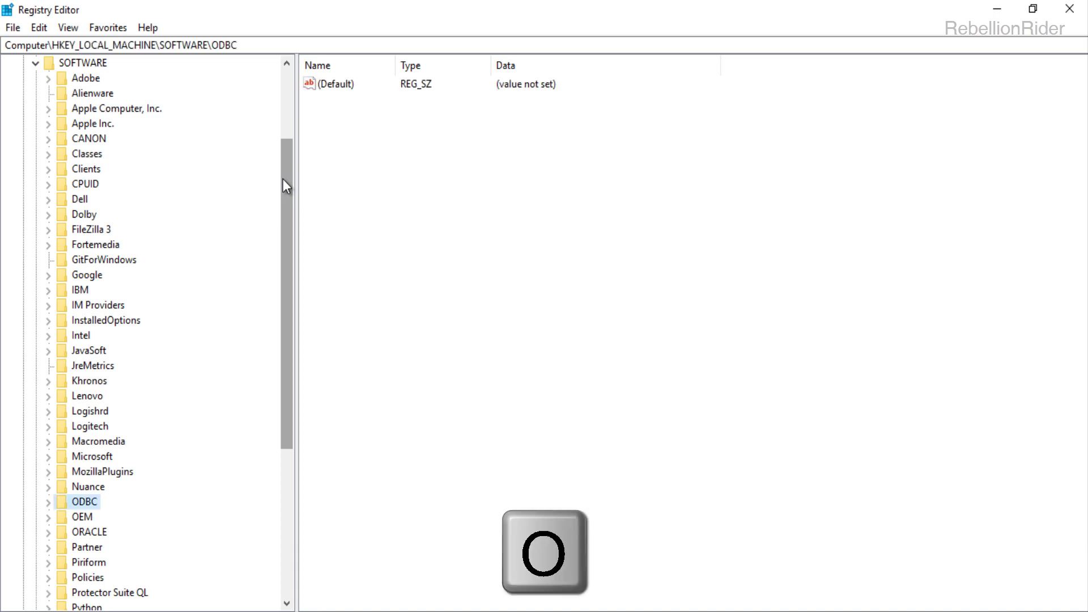
left_click_drag(286, 186, 288, 270)
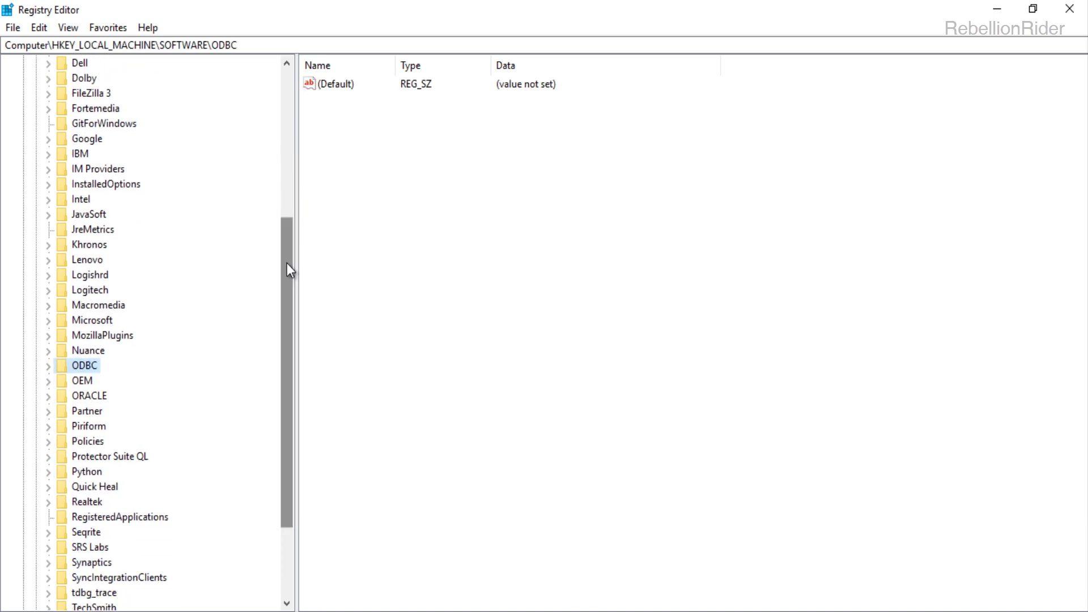
Step: Expand the ORACLE key, then delete it with its four subkeys
left_click(105, 395)
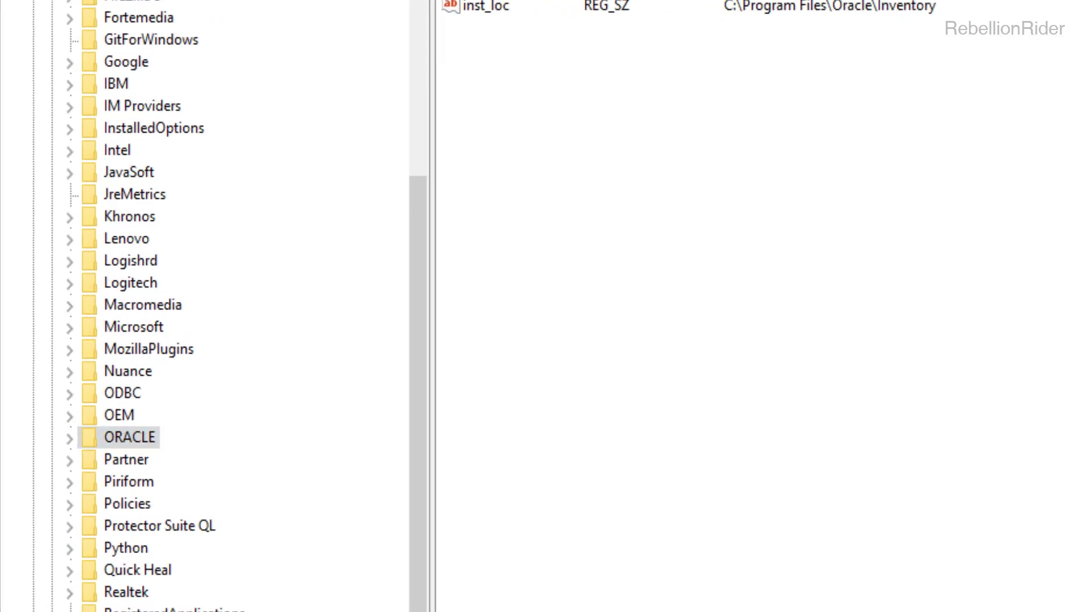
left_click(75, 440)
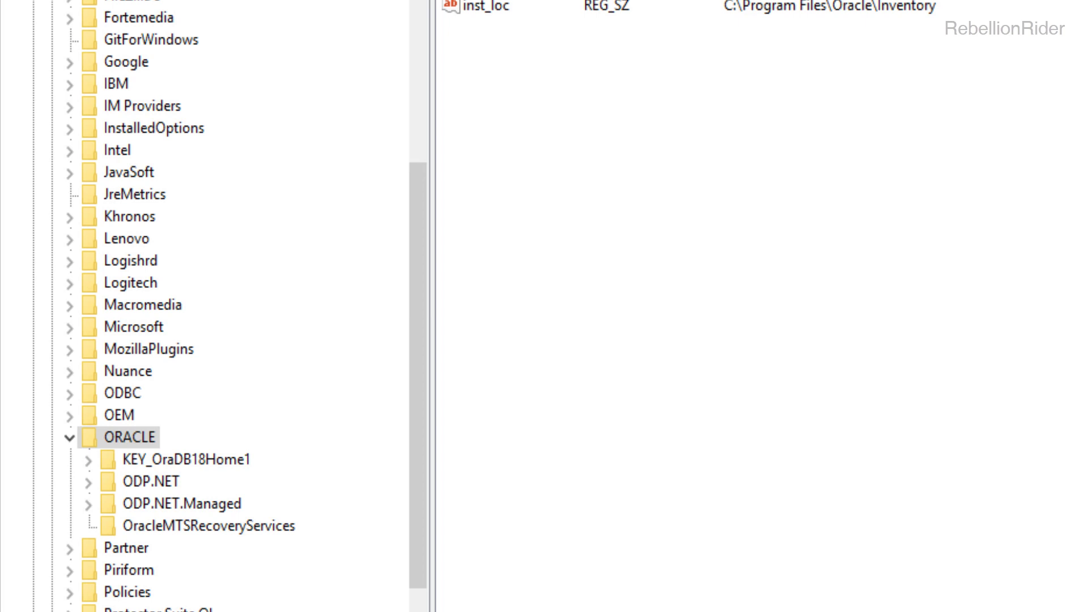
right_click(114, 430)
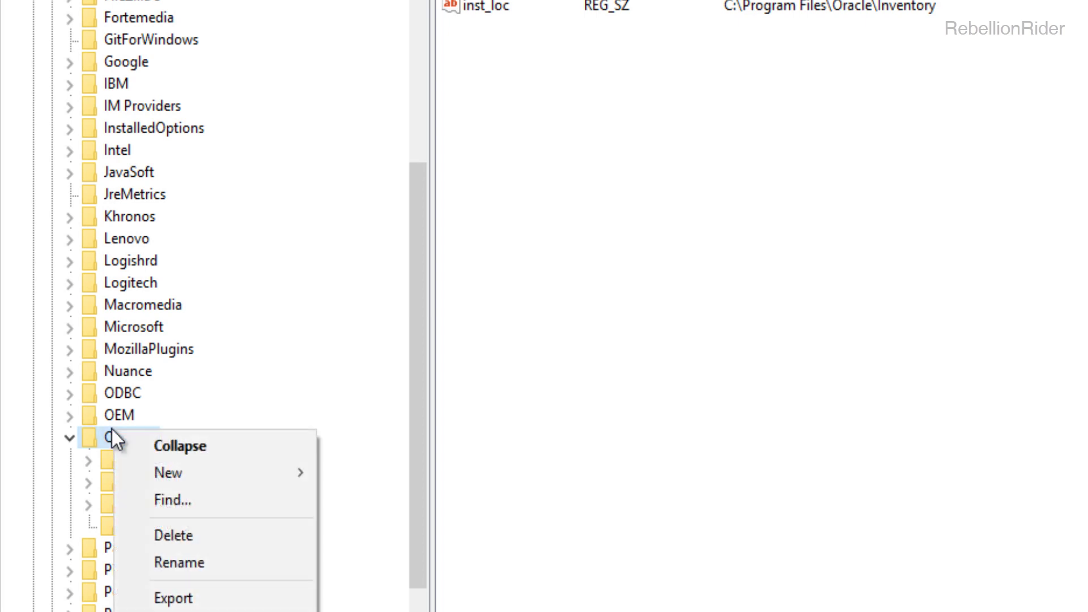
left_click(214, 532)
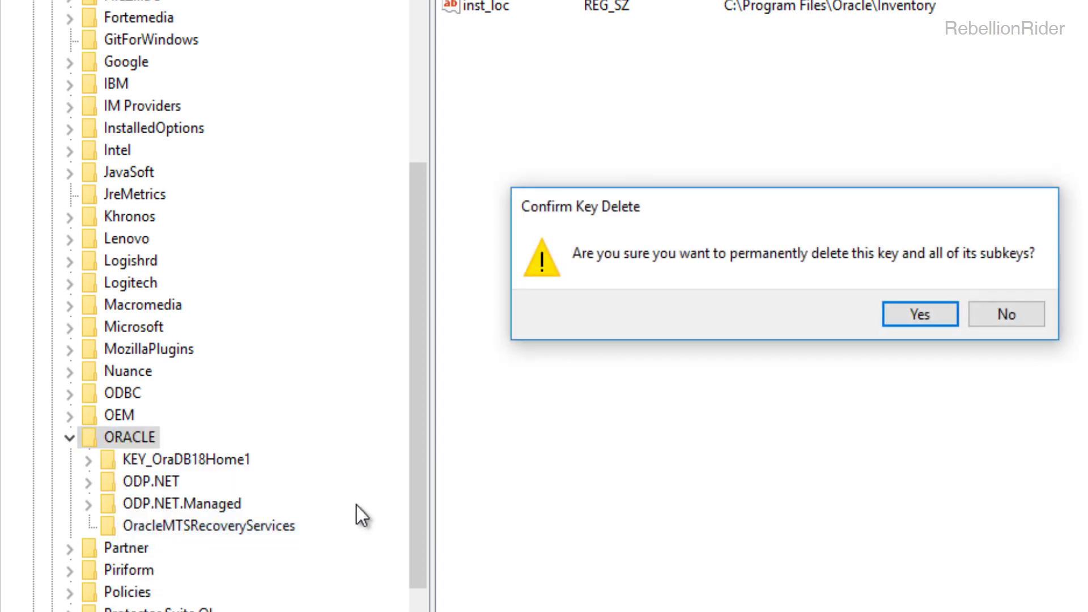
left_click(943, 303)
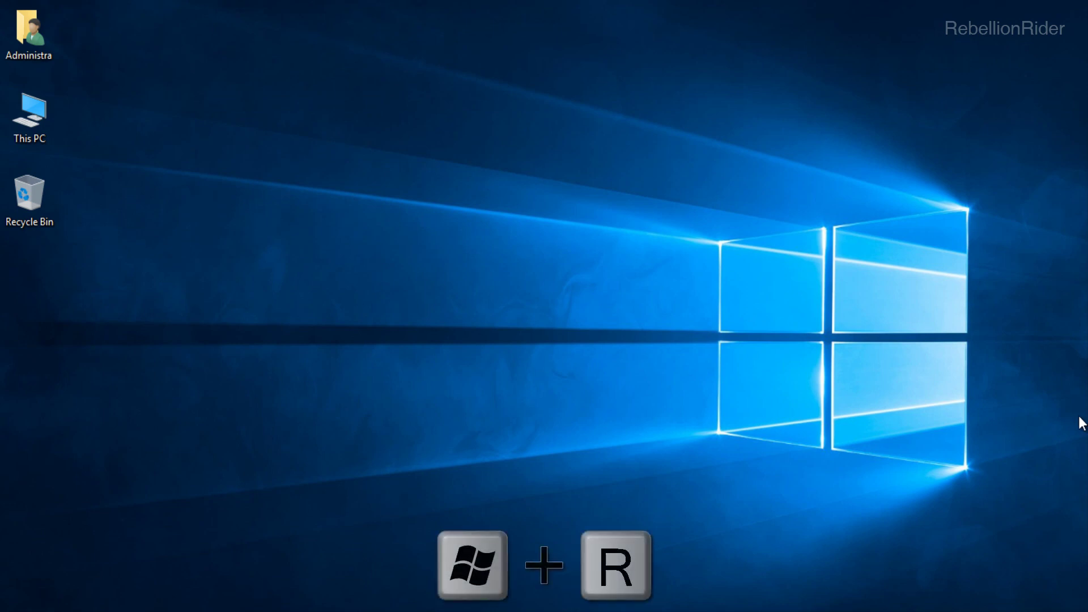
Step: Launch lusrmgr.msc from the Run dialog
key("super+r")
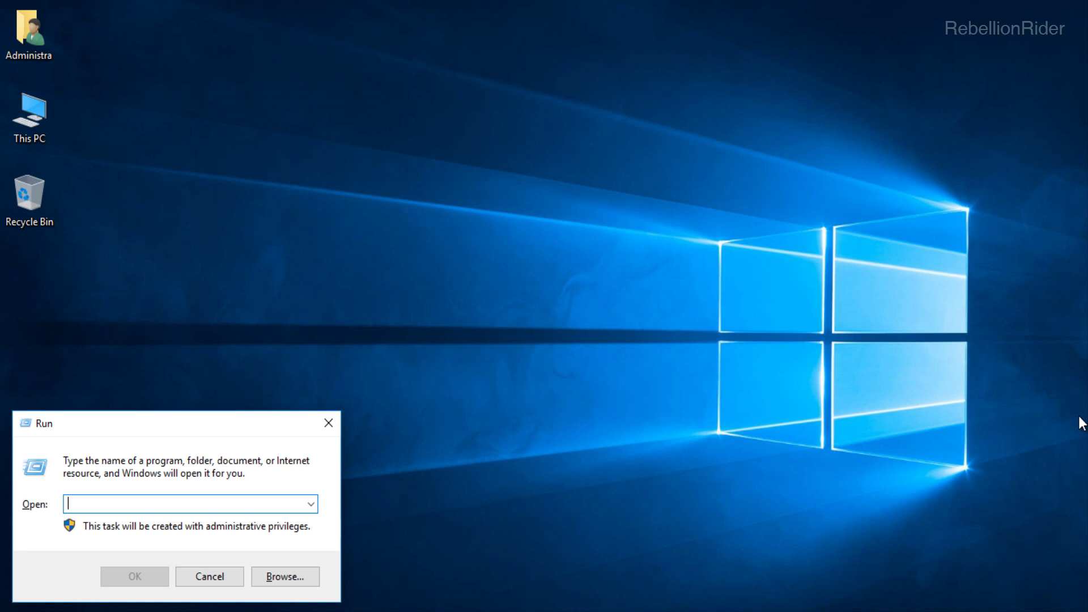
type("lus")
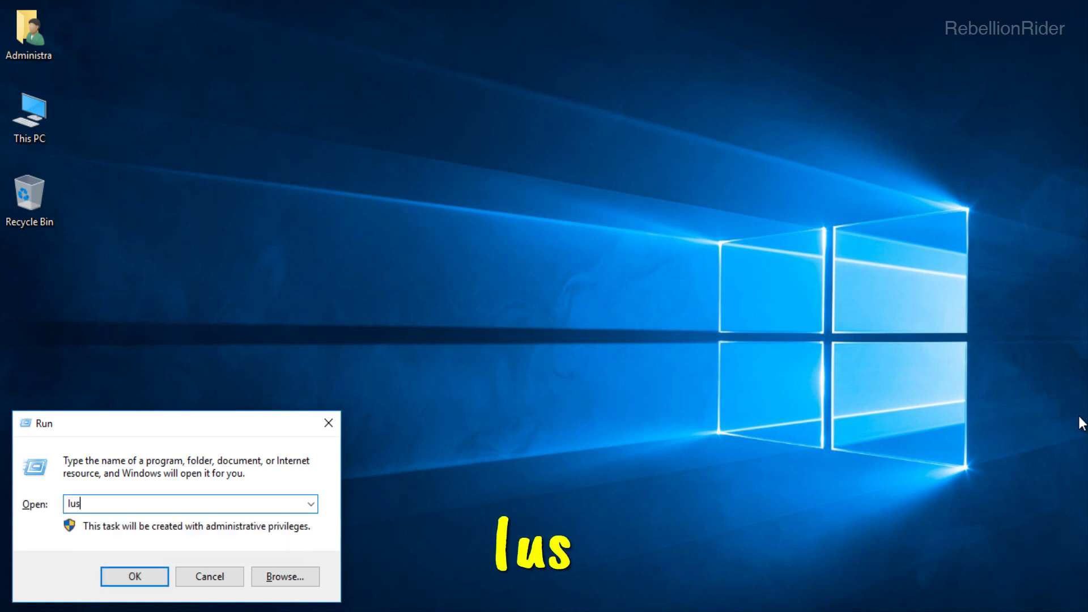
type("rmgr")
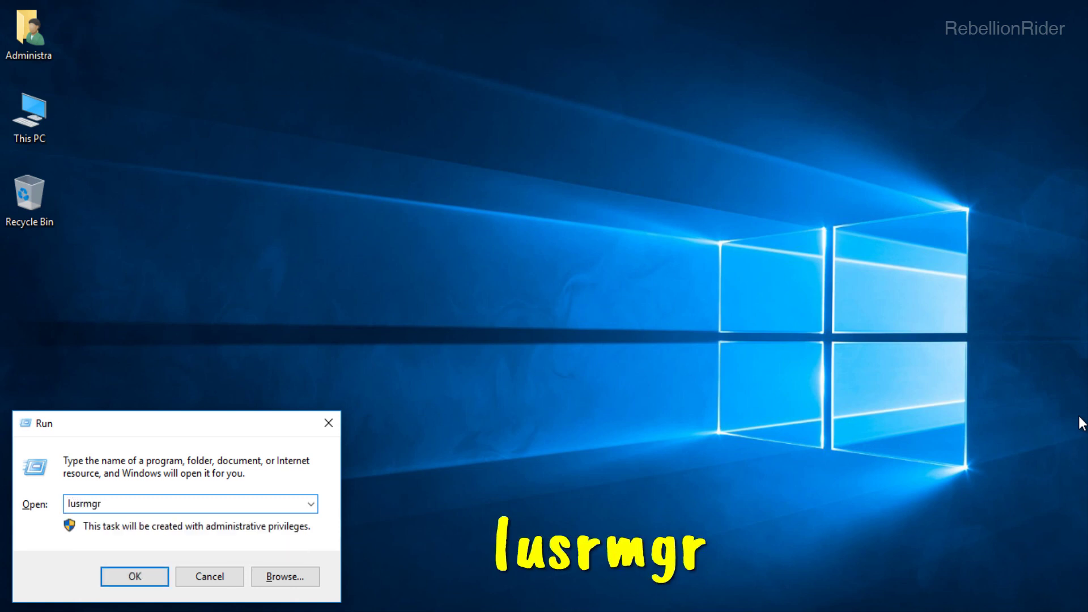
type(".msc")
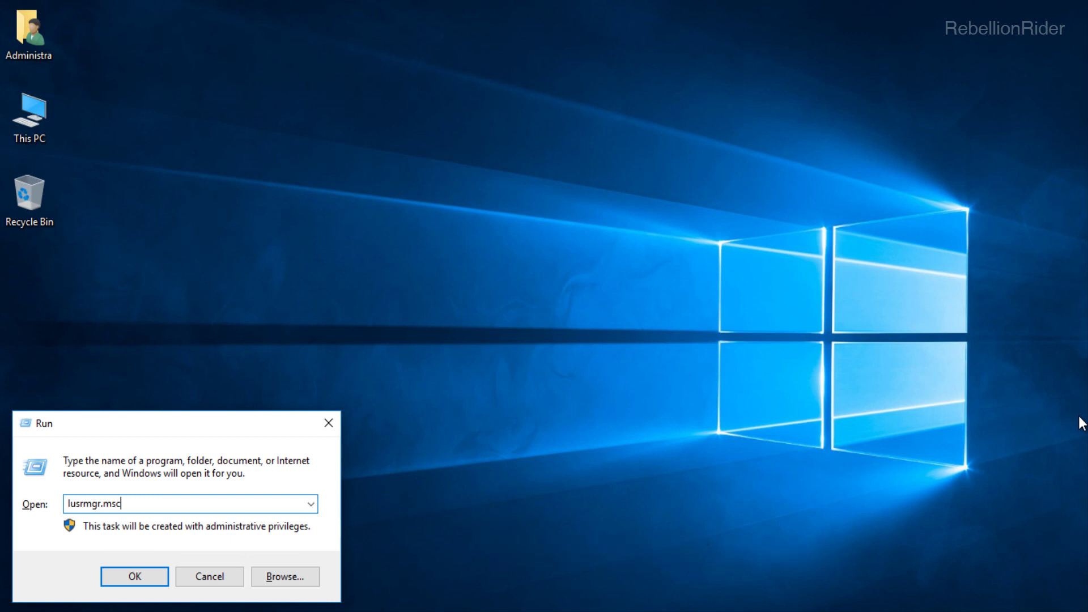
left_click(134, 575)
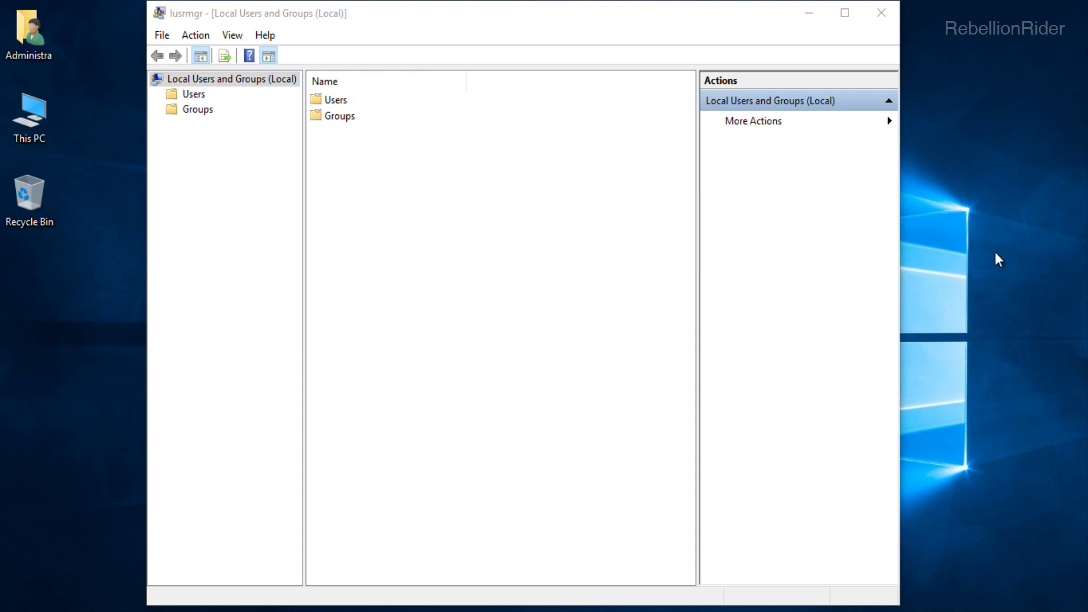
Step: Delete the Oracle installation account from the local Users list
double_click(334, 102)
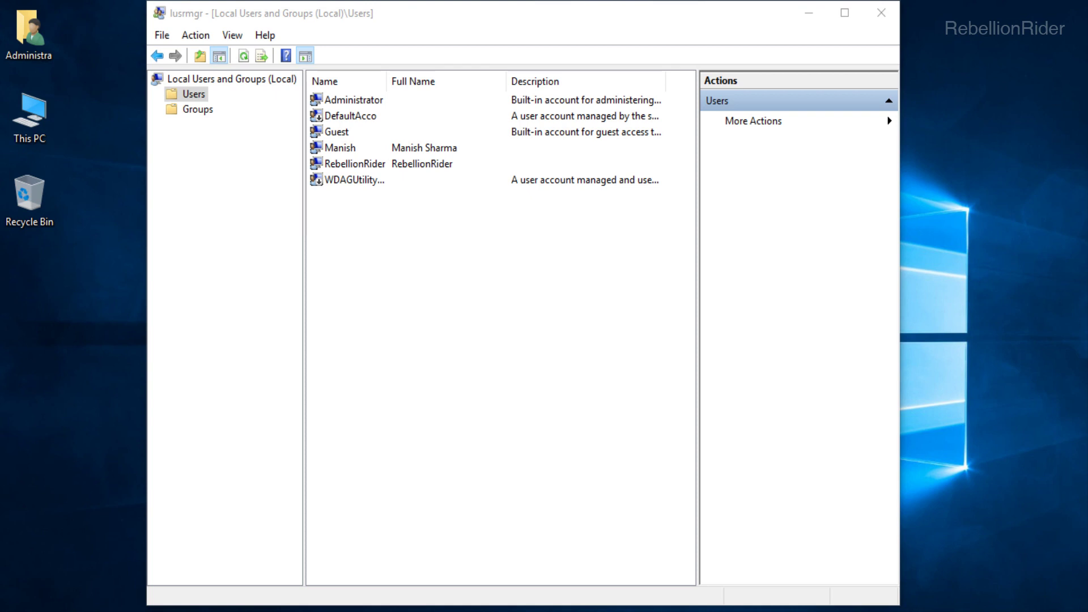
right_click(399, 165)
left_click(428, 229)
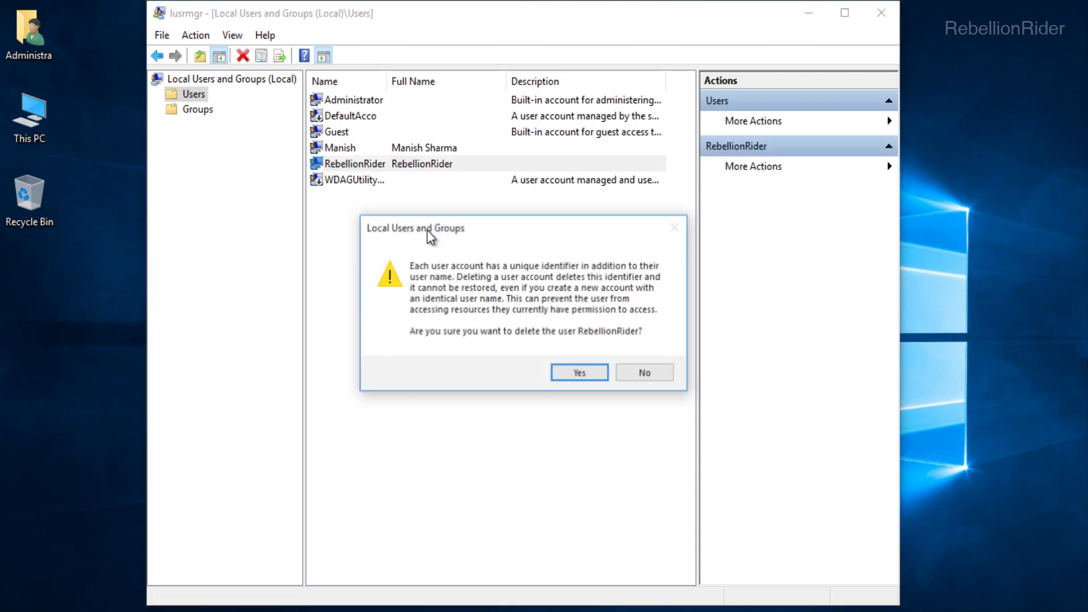
left_click(567, 379)
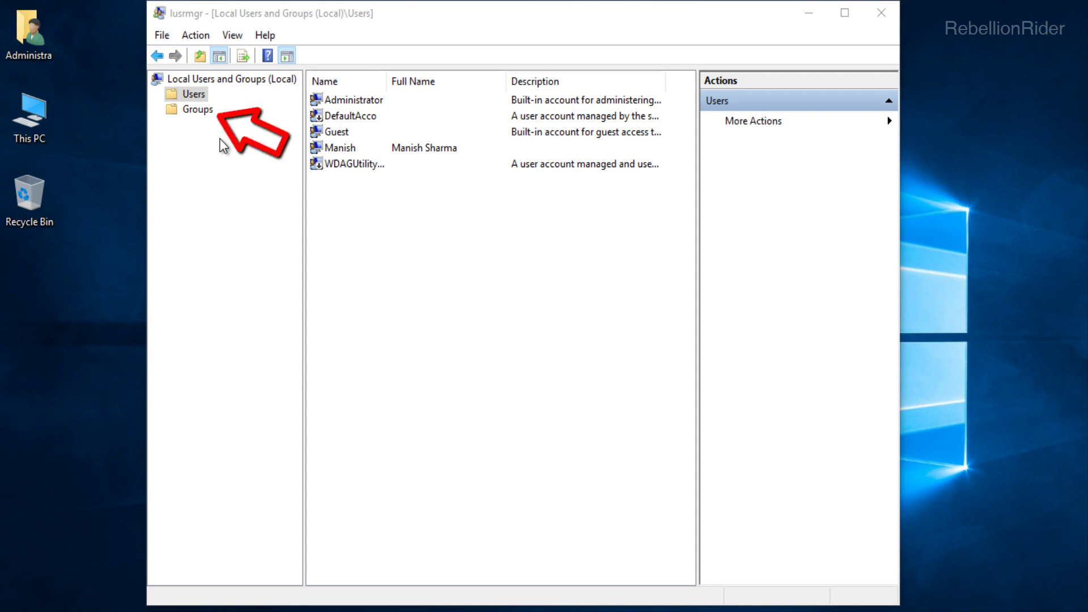
Step: Show the Groups folder, listing built-in groups plus ORA_DBA, ORA_INSTALL and other Oracle groups
left_click(197, 110)
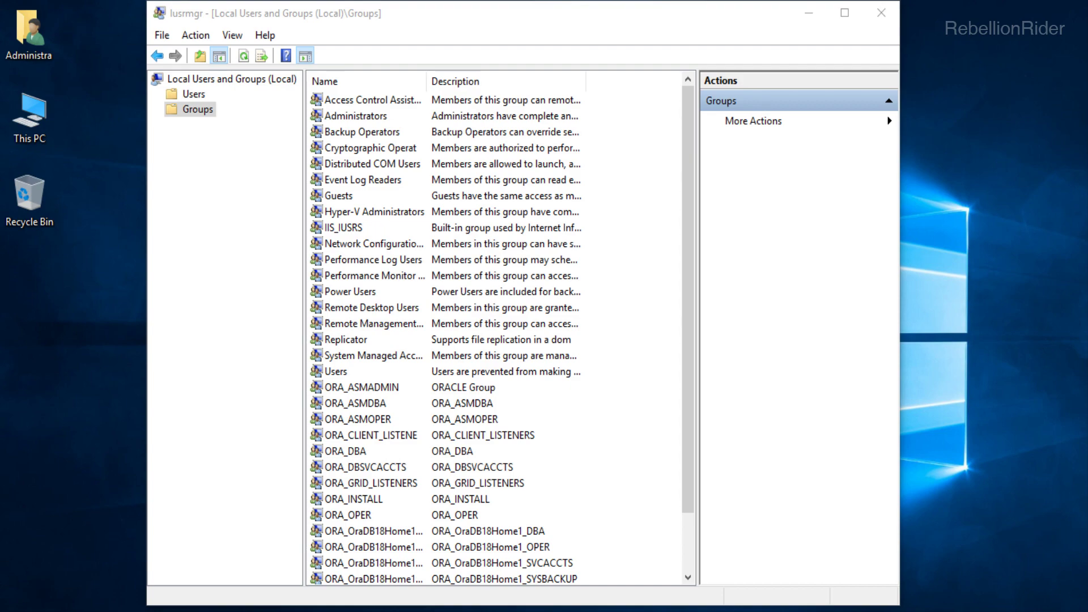
Step: Delete the ORA_ASMADMIN group and the next ORA_ group
left_click_drag(688, 427, 687, 488)
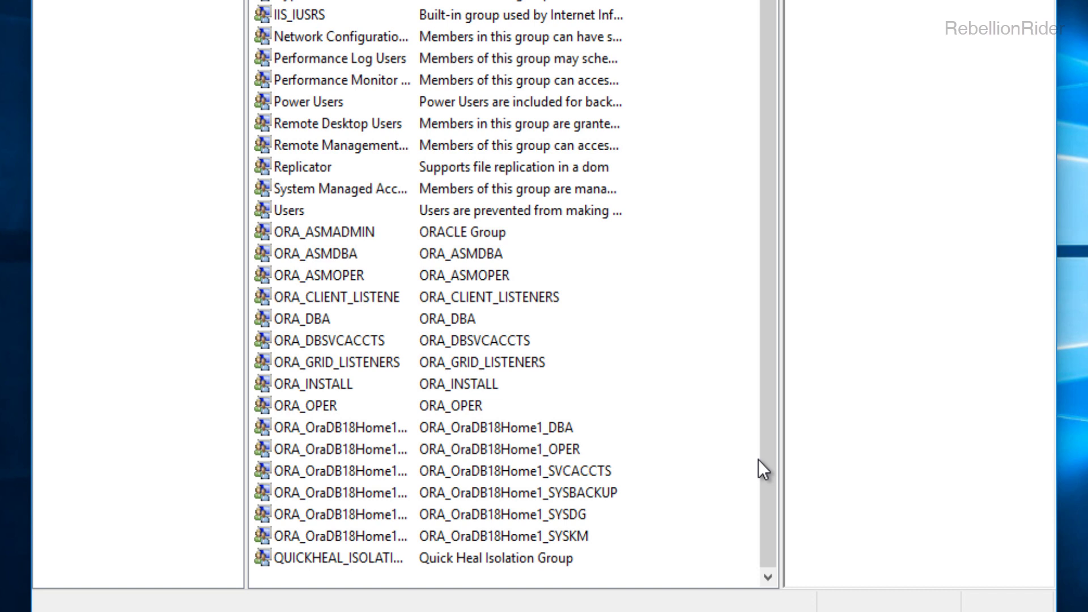
key("o")
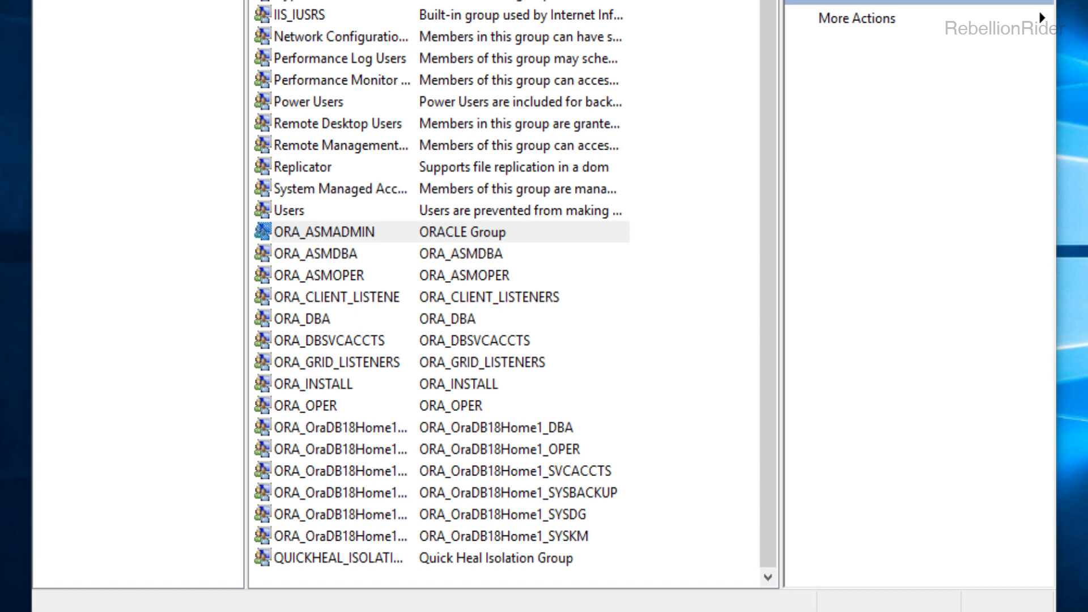
right_click(423, 238)
left_click(474, 313)
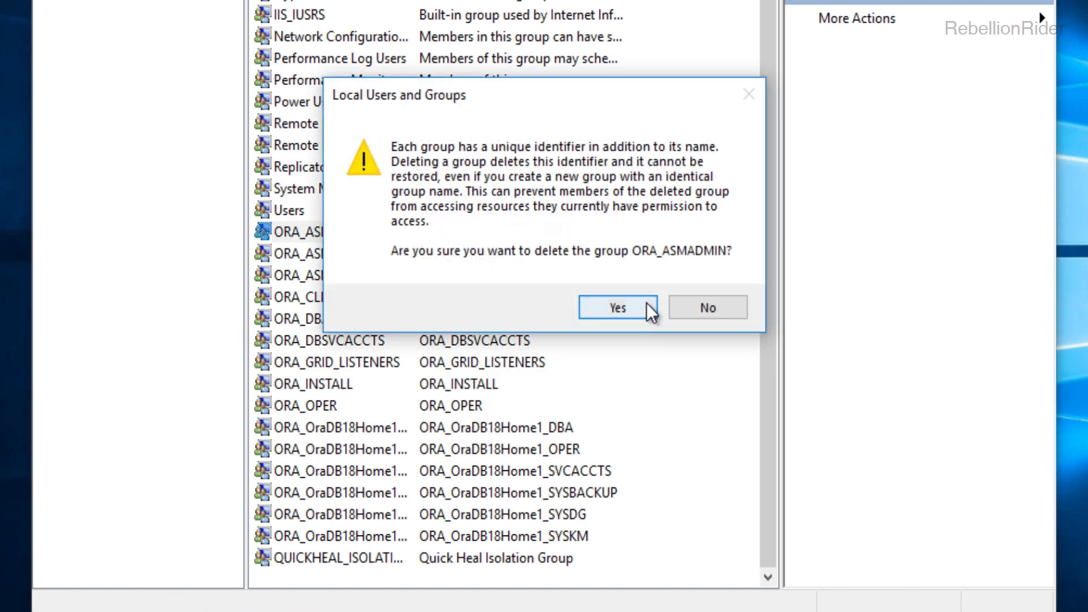
left_click(627, 308)
right_click(447, 238)
left_click(469, 334)
left_click(667, 228)
Step: Delete the remaining ORA_ groups, finishing with ORA_OraDB18Home1_SYSKM
right_click(518, 239)
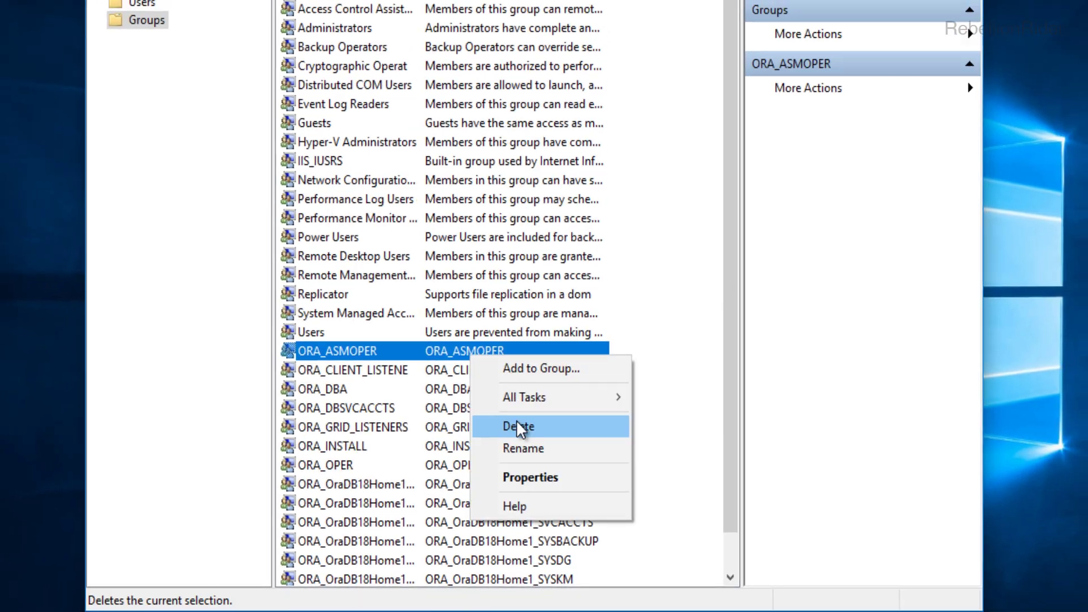
left_click(555, 317)
left_click(690, 223)
right_click(453, 236)
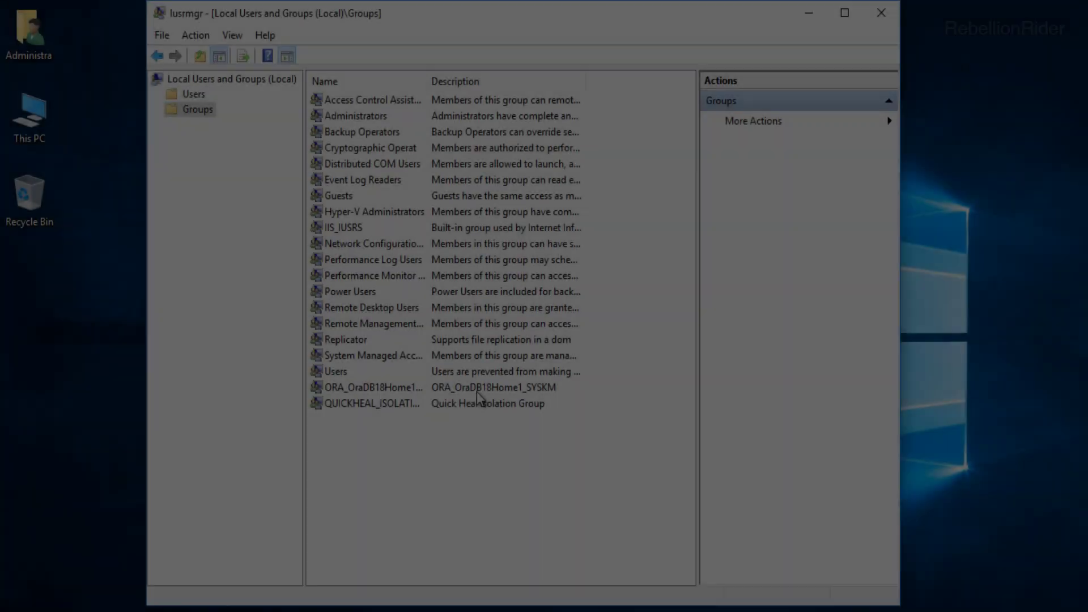
right_click(477, 390)
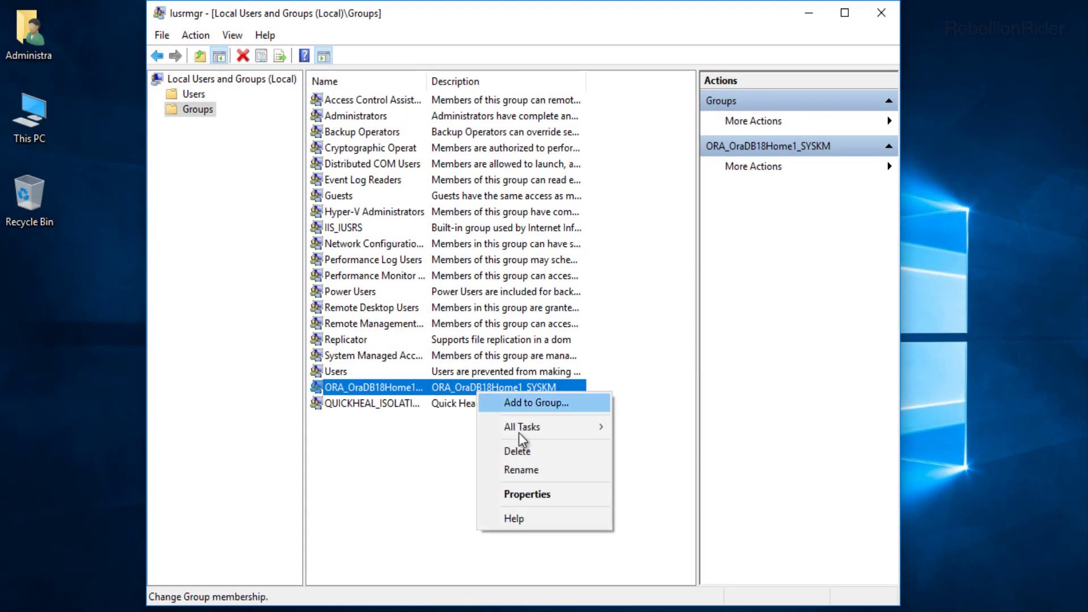
left_click(529, 458)
left_click(585, 389)
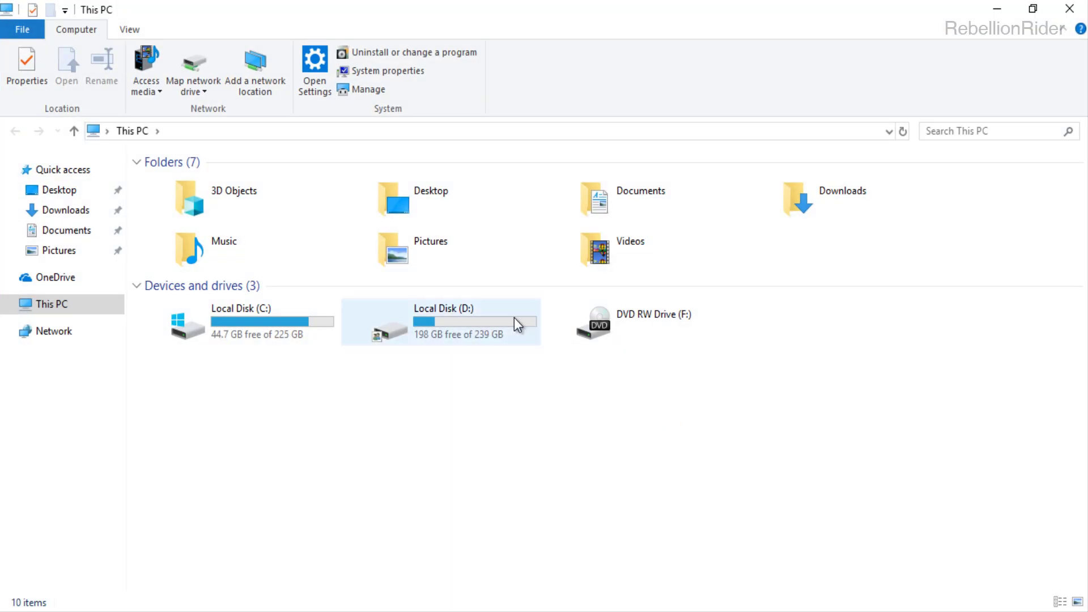
Step: Open Local Disk (D:) to reveal the app and DB_Home folders
double_click(514, 317)
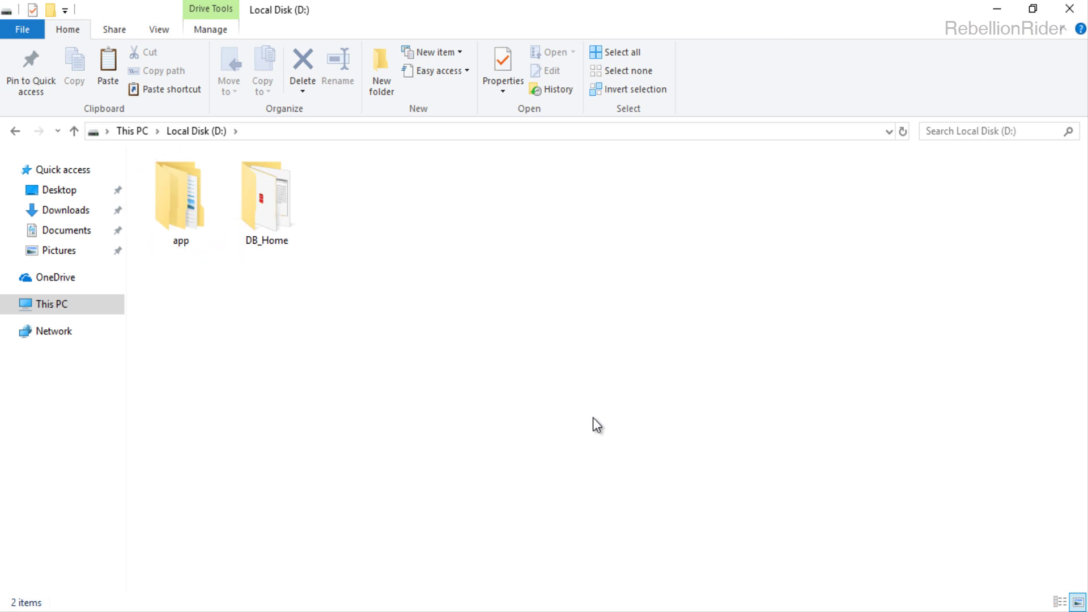
Step: Permanently delete both the app and DB_Home folders from Local Disk (D:)
key("ctrl+a")
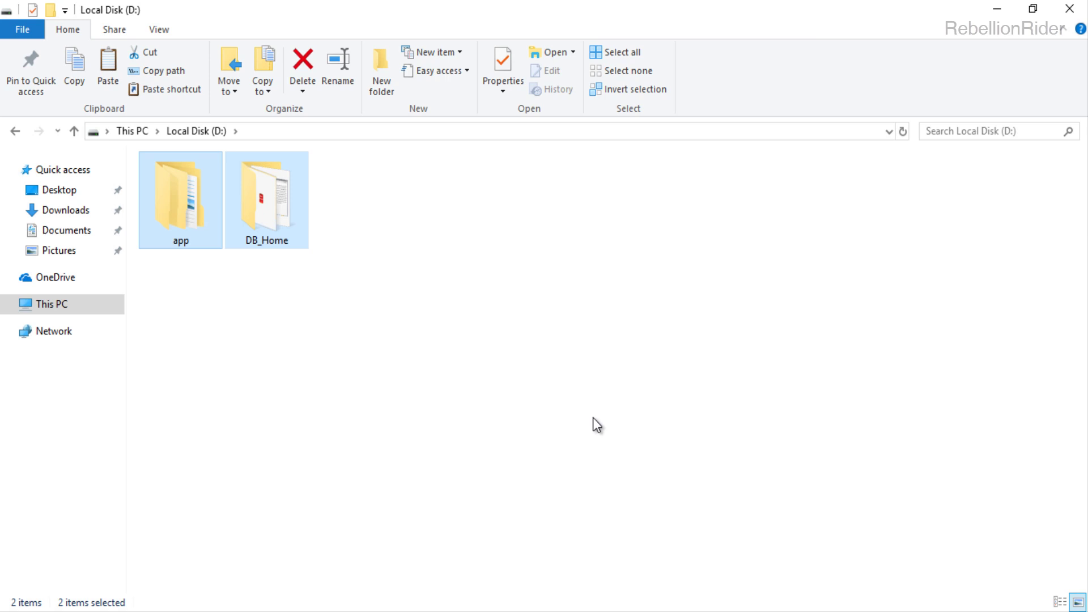
key("Delete")
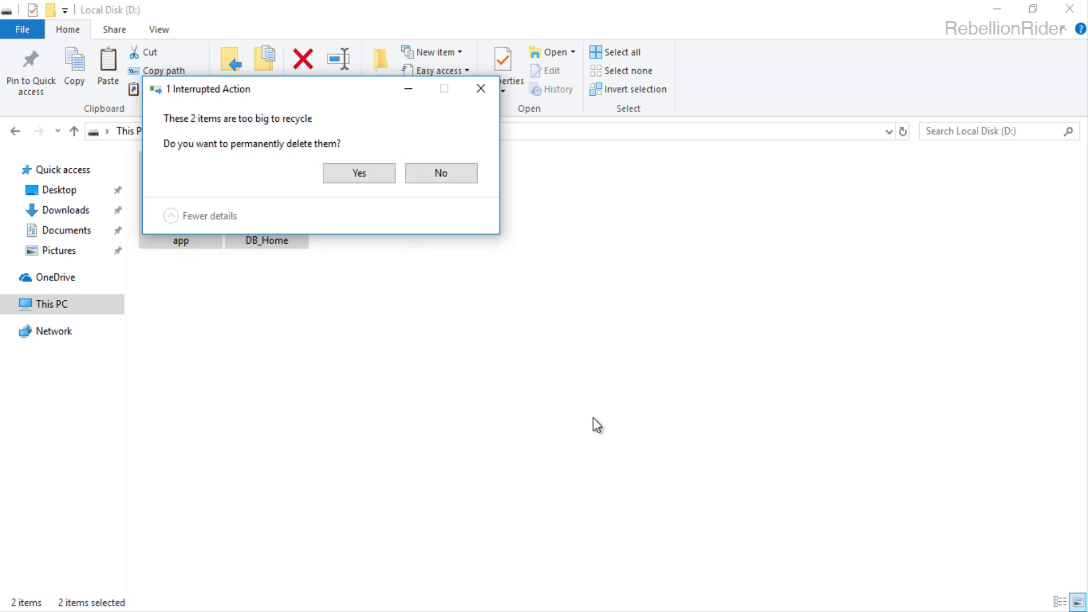
key("Return")
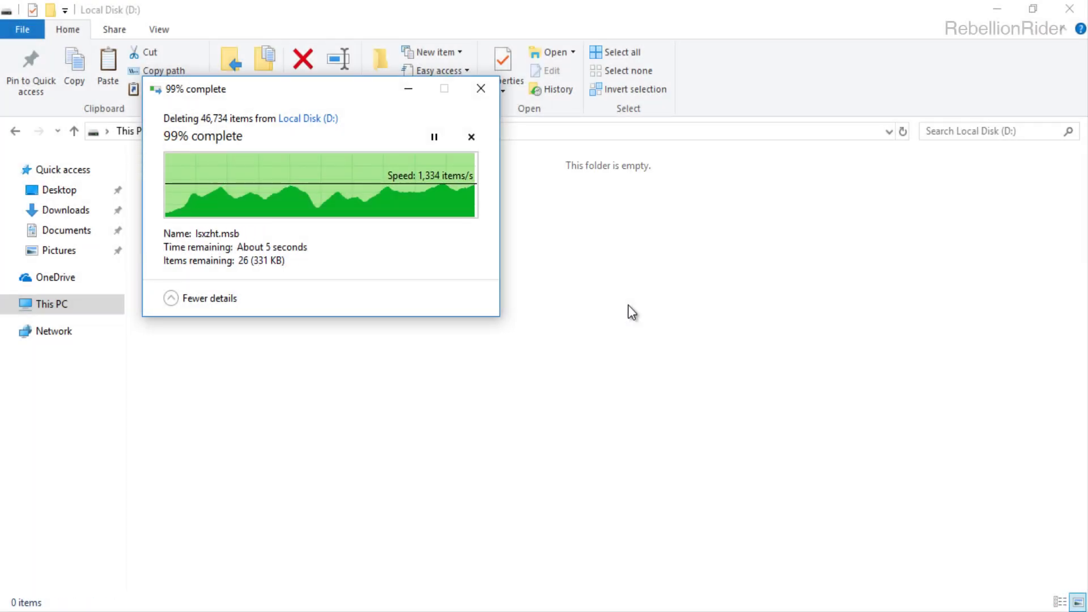
left_click(1029, 305)
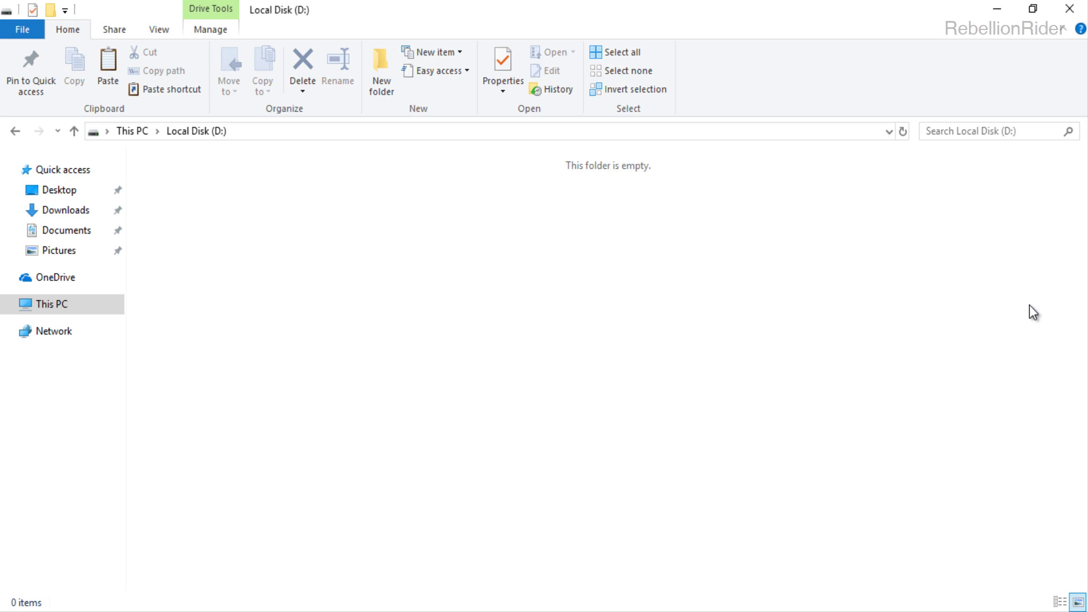
Step: Delete the Oracle folder from C:\Program Files and close File Explorer
key("alt+Up")
double_click(238, 317)
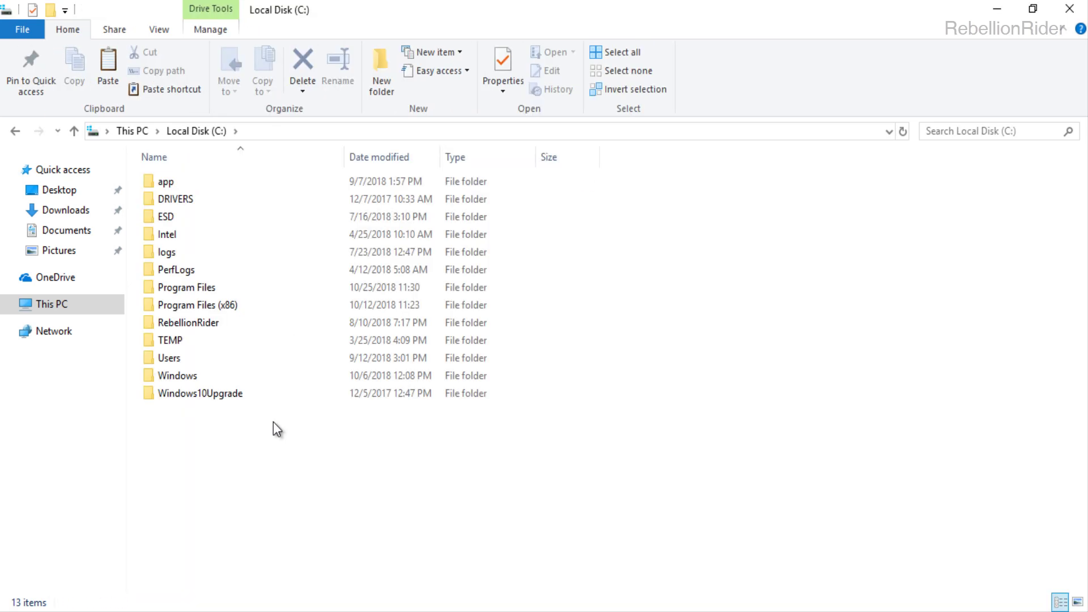
double_click(239, 286)
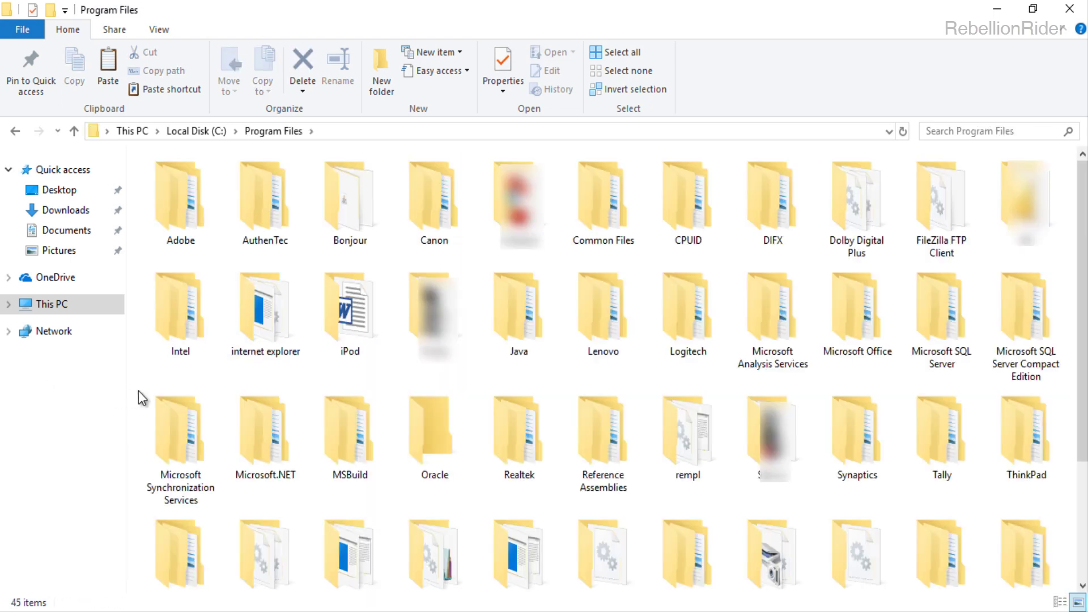
key("o")
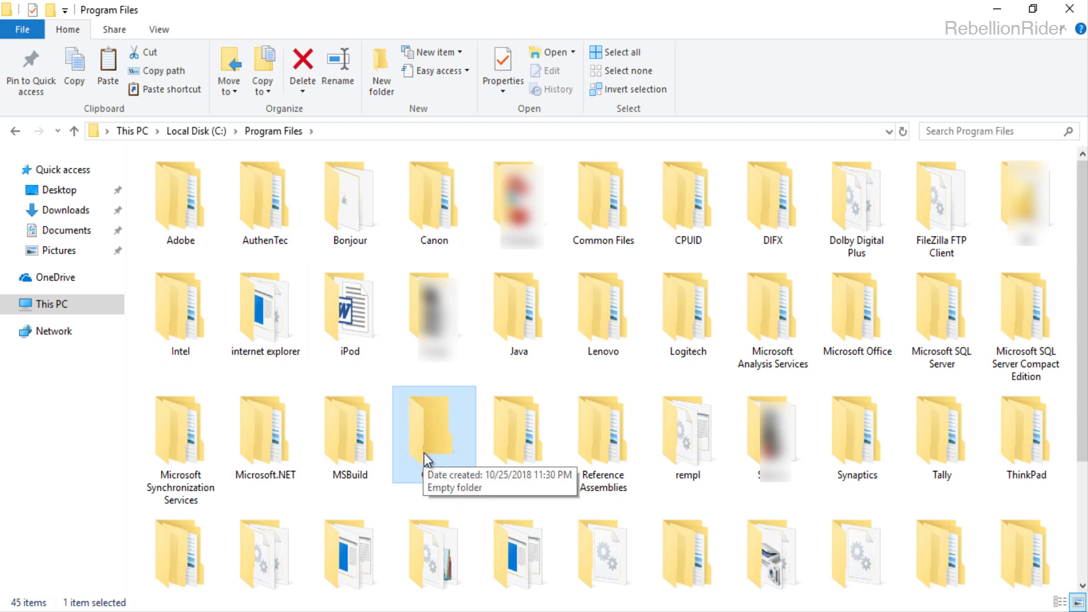
right_click(423, 453)
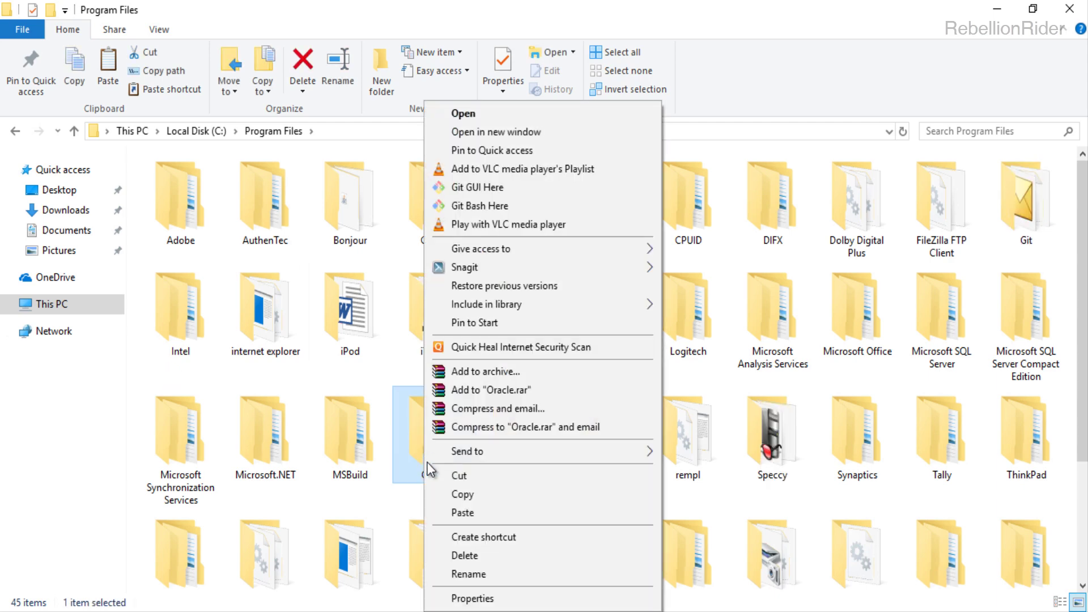
left_click(453, 554)
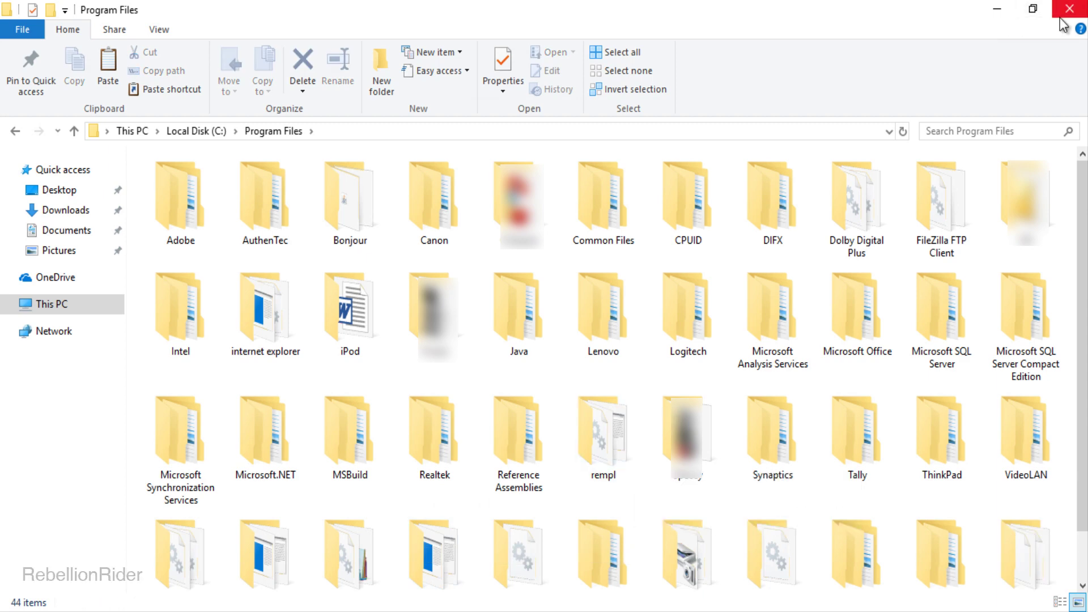
left_click(1062, 25)
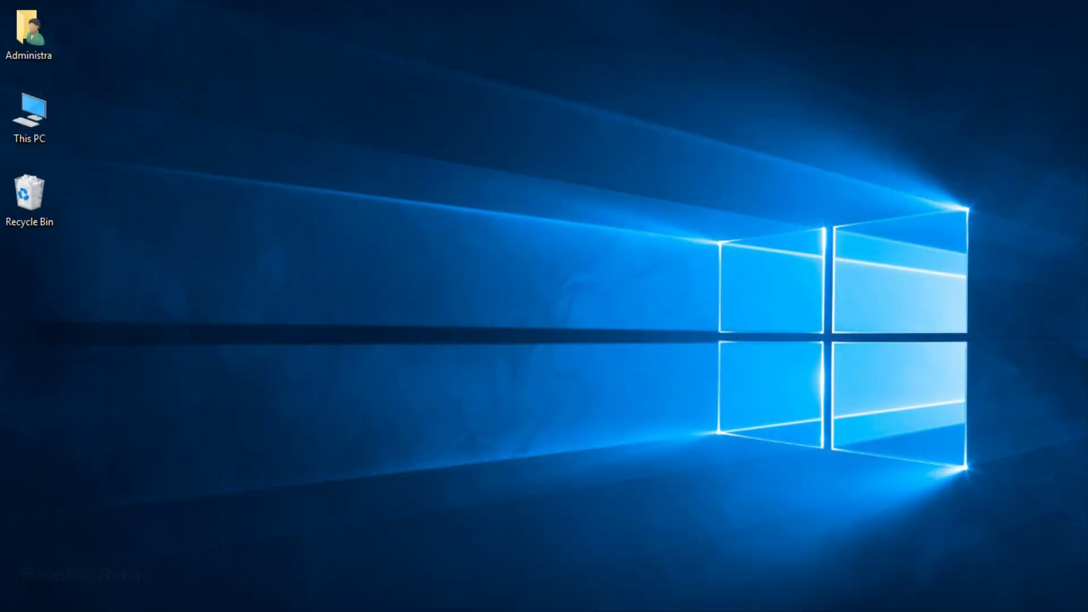